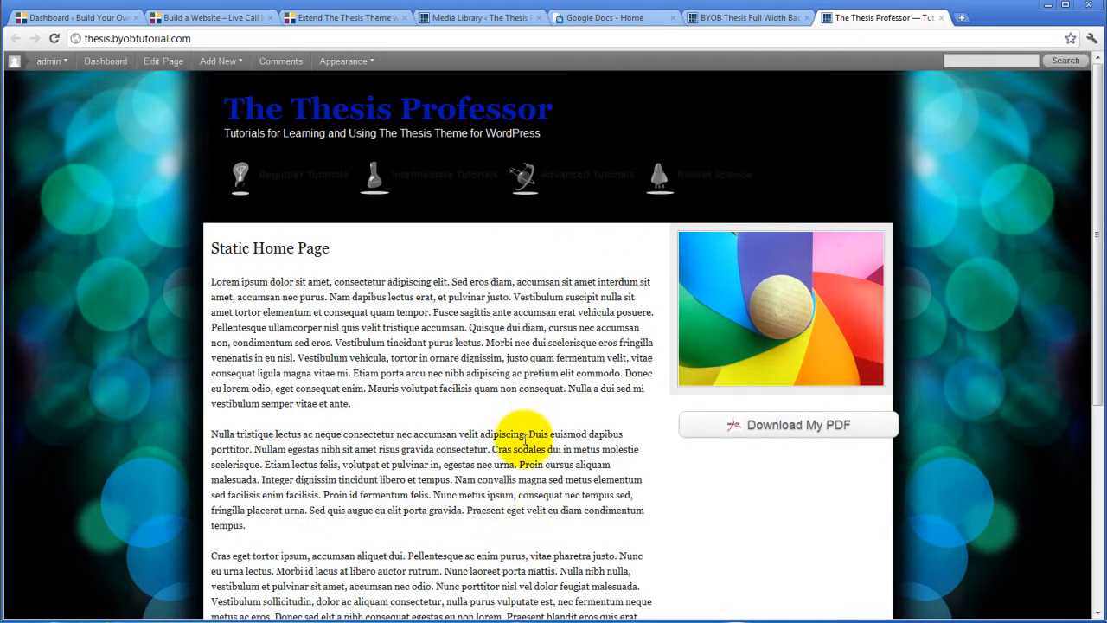
Look over the live Thesis Professor home page, then go to the BYOB Thesis Full Width Backgrounds options
scroll(494, 403, down, 4)
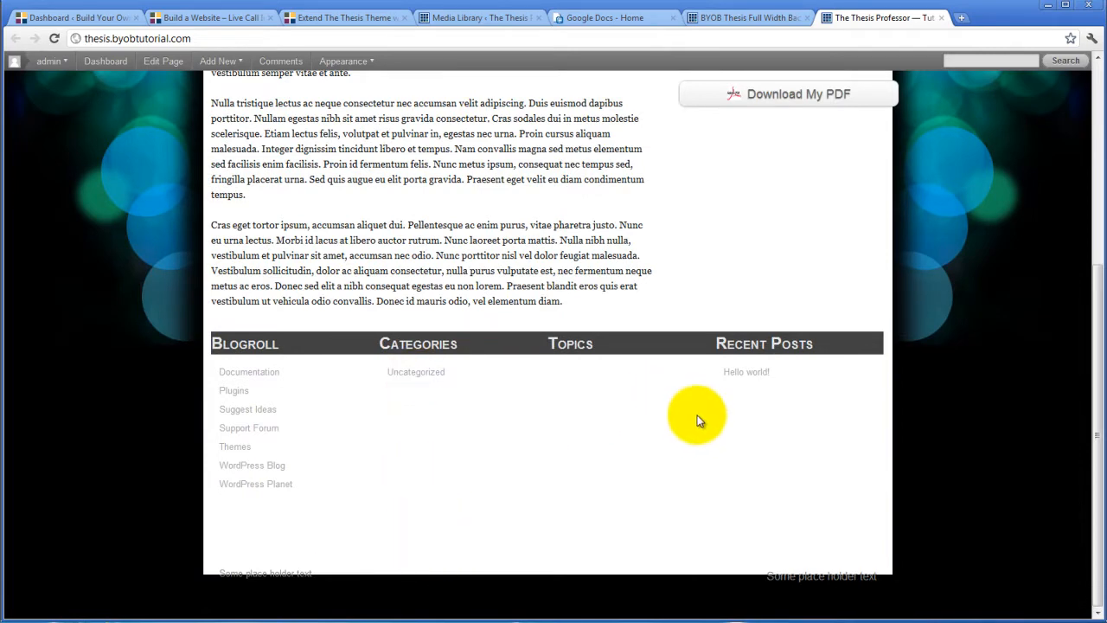
scroll(696, 424, up, 5)
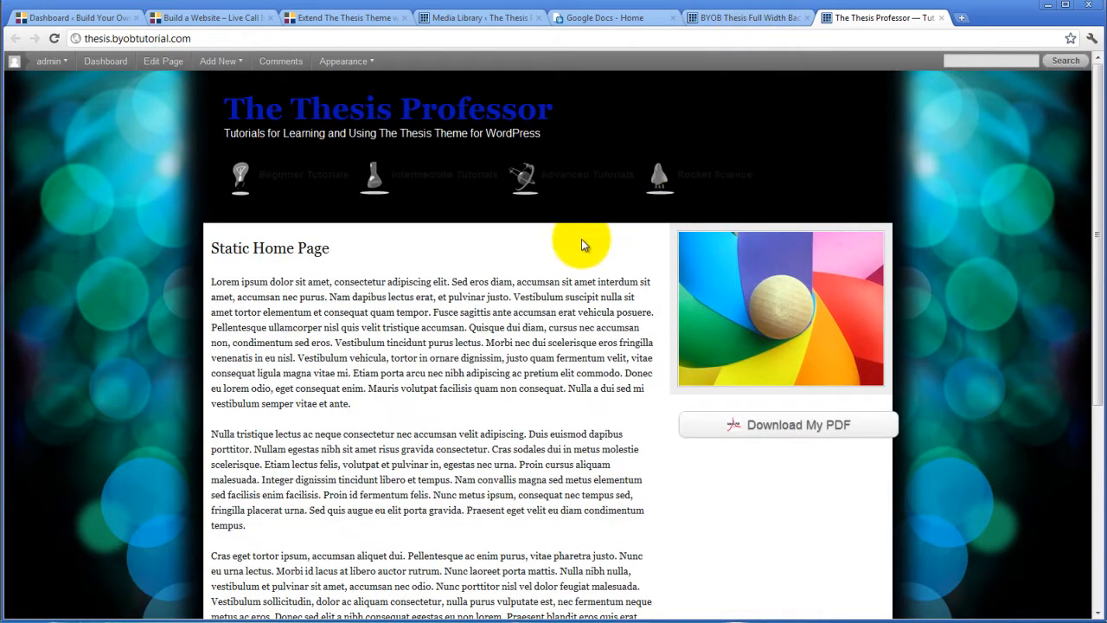
click(766, 18)
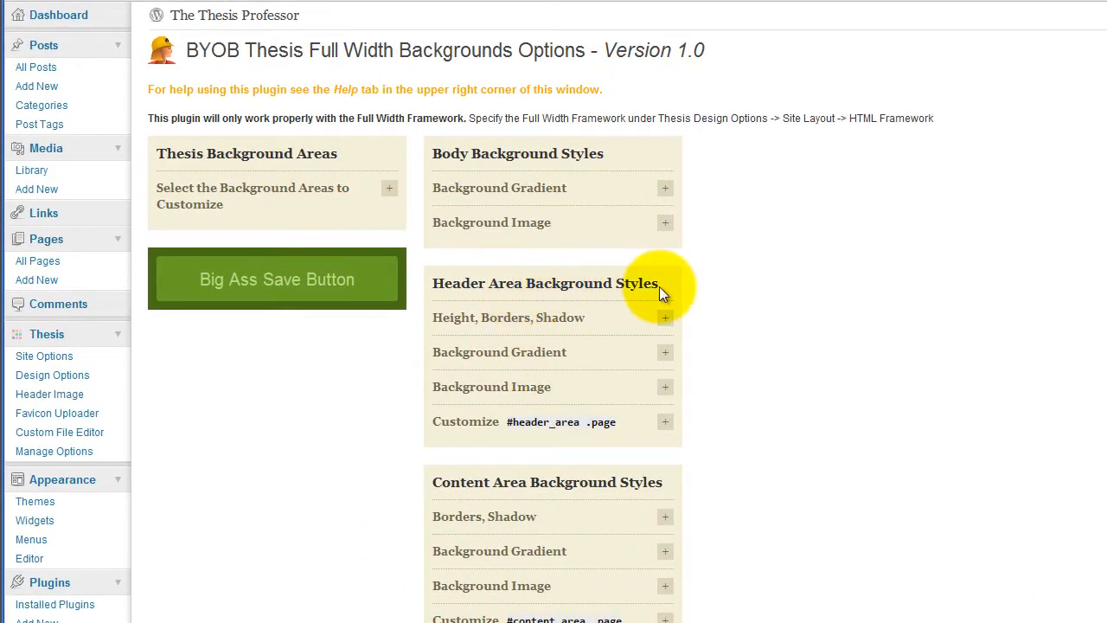
Expand the header and body background image panels and copy the body background image URL
click(665, 386)
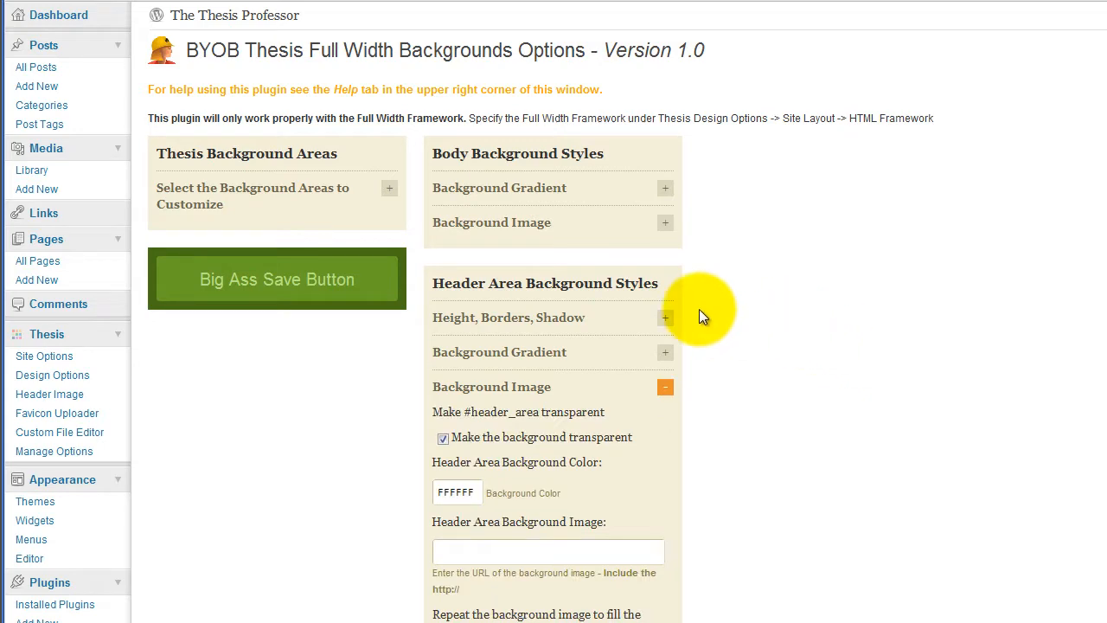
click(664, 223)
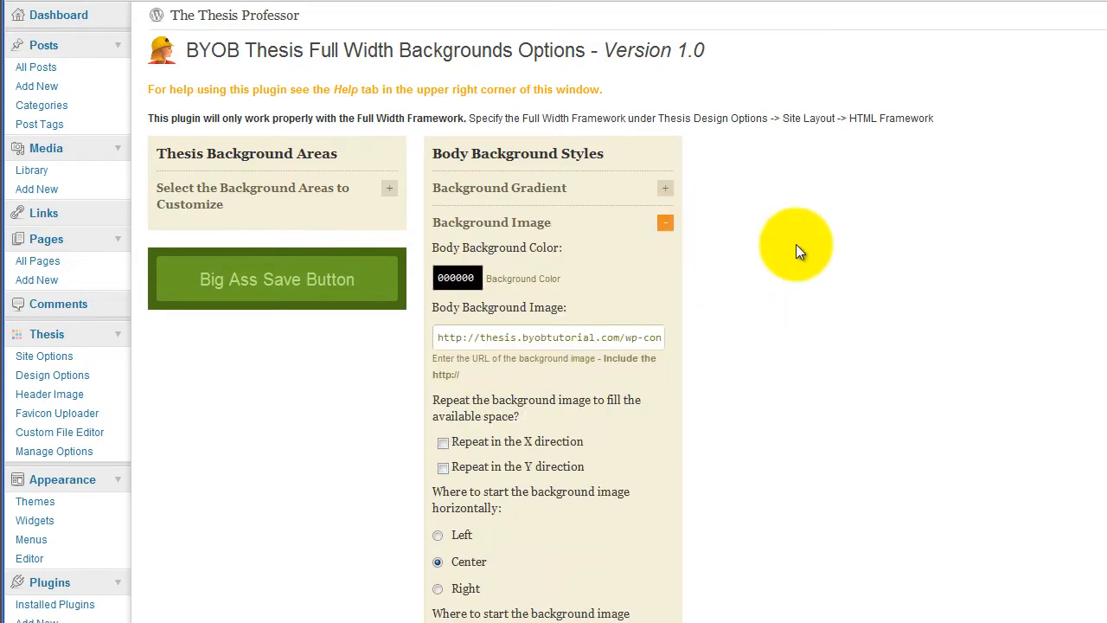
triple_click(585, 336)
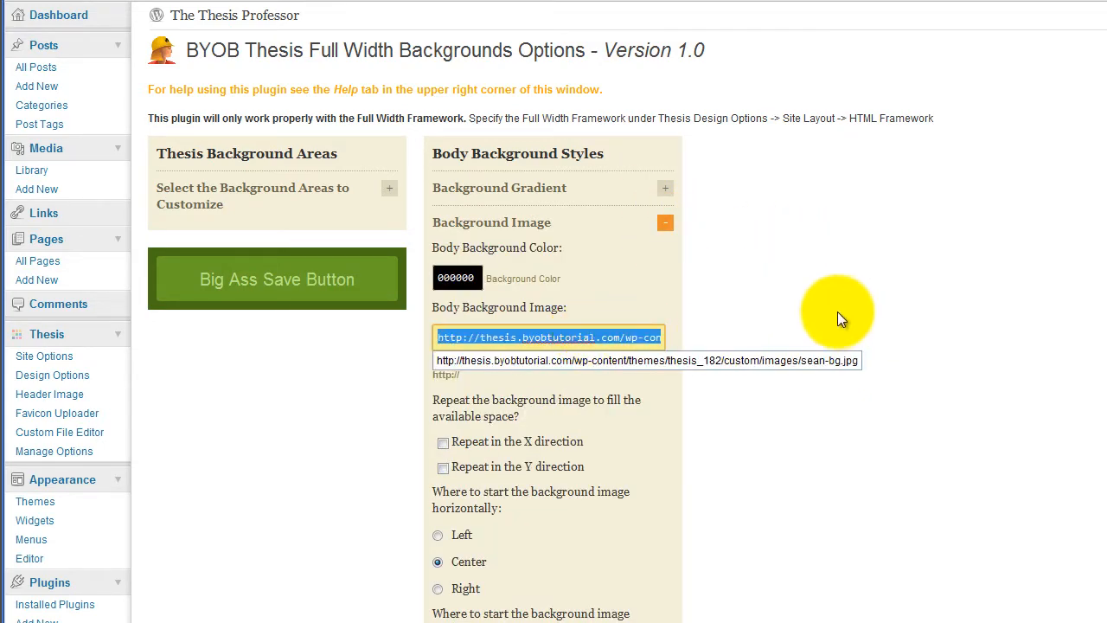
scroll(836, 318, down, 4)
scroll(809, 396, down, 5)
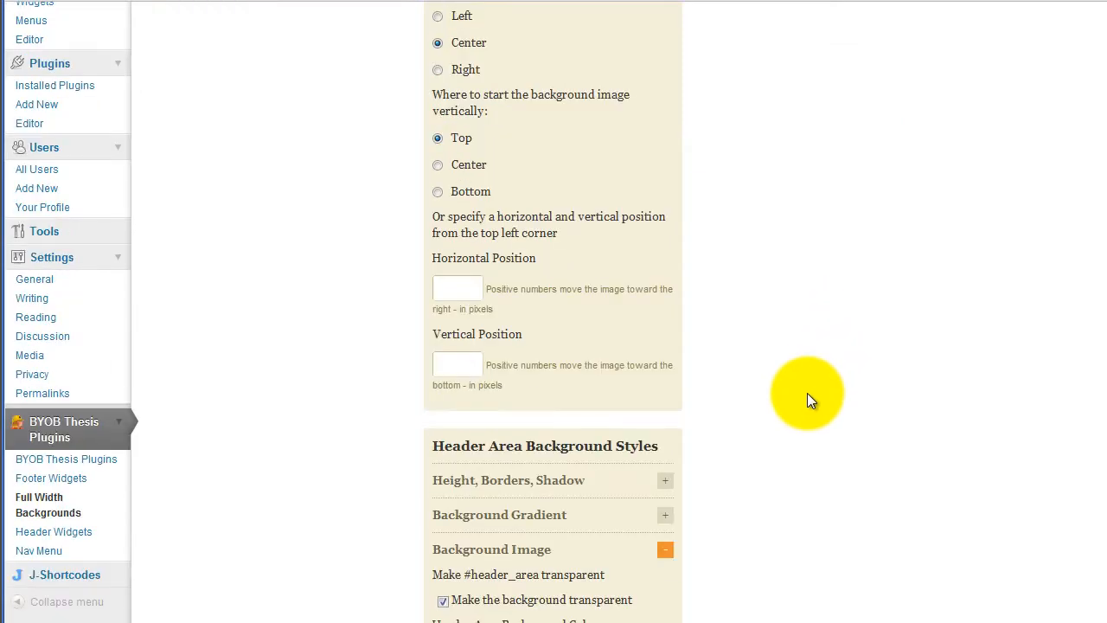
scroll(752, 424, down, 1)
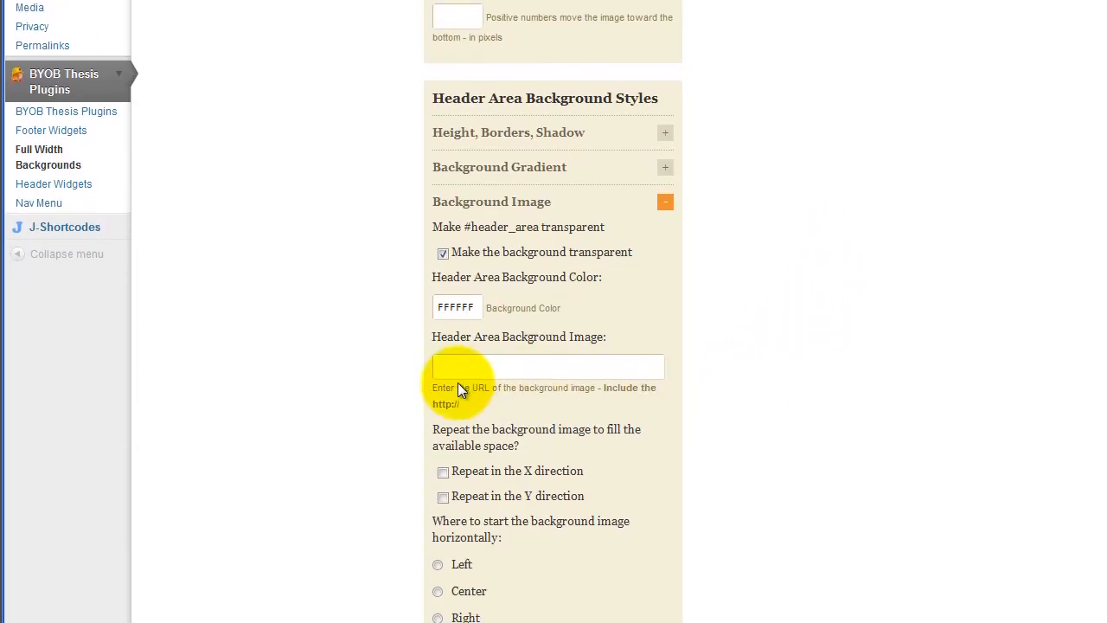
Paste the URL as the Header Area Background Image, replacing sean-bg.jpg with bluebg.png
click(482, 362)
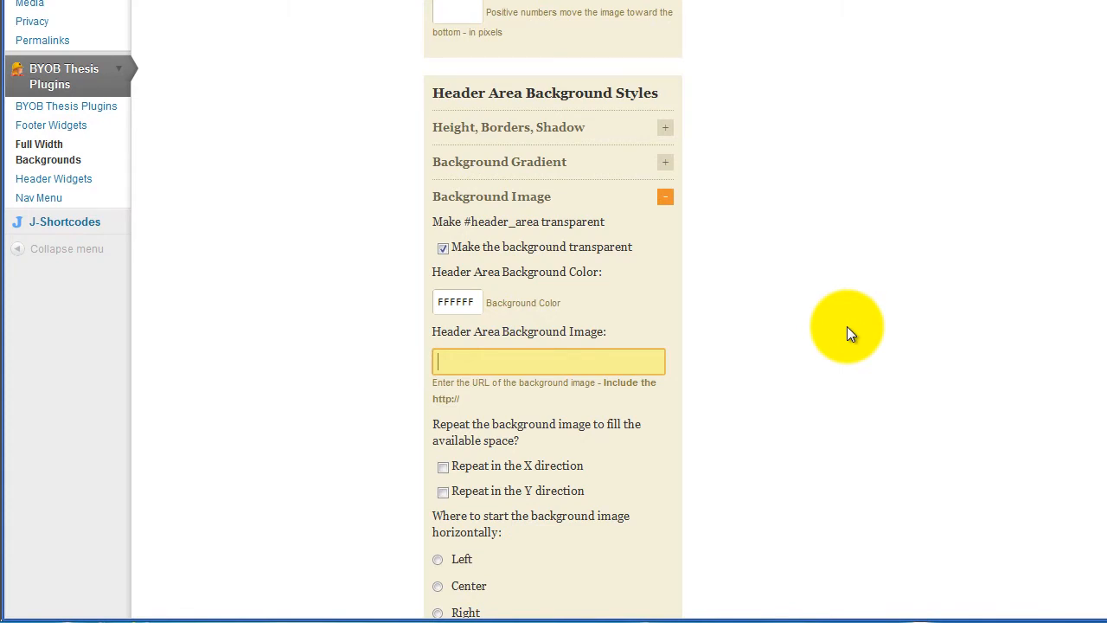
key(ctrl+v)
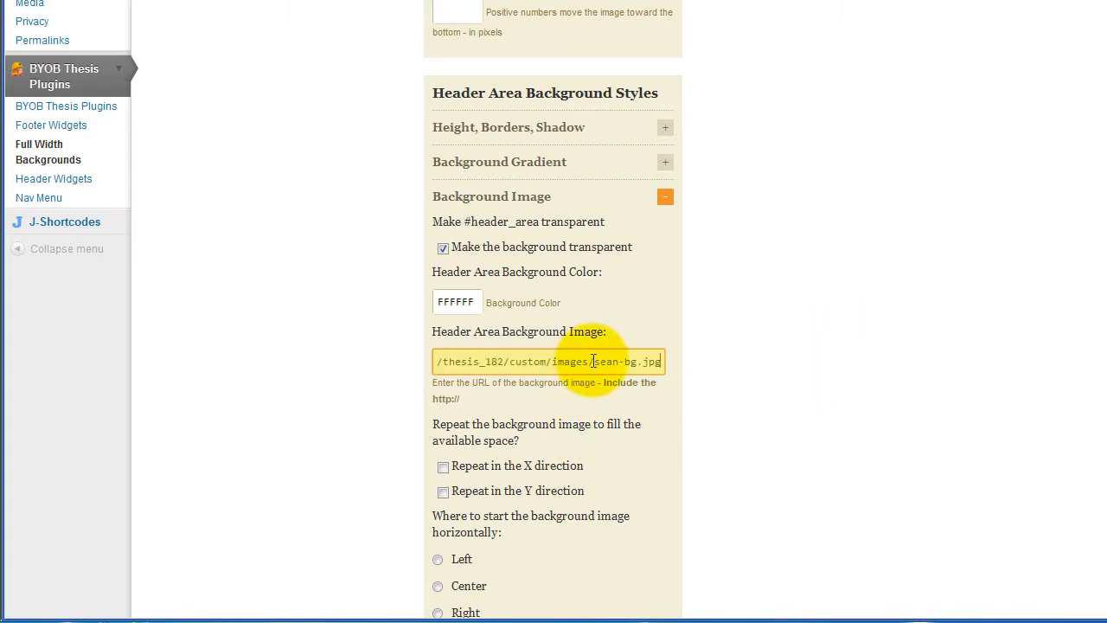
drag(593, 362, 664, 362)
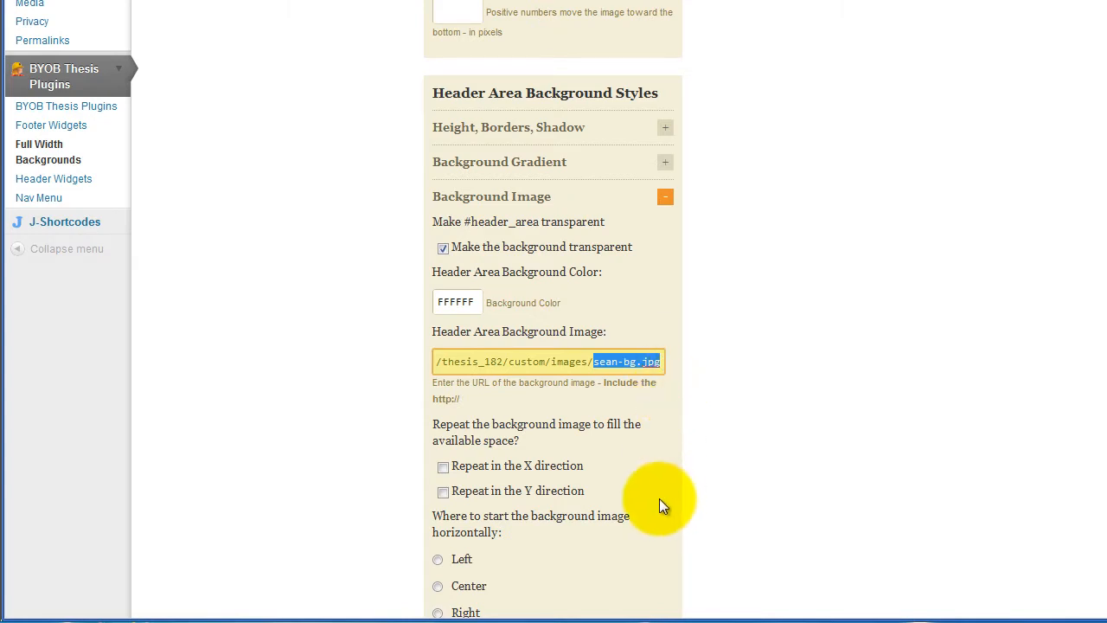
text(blue)
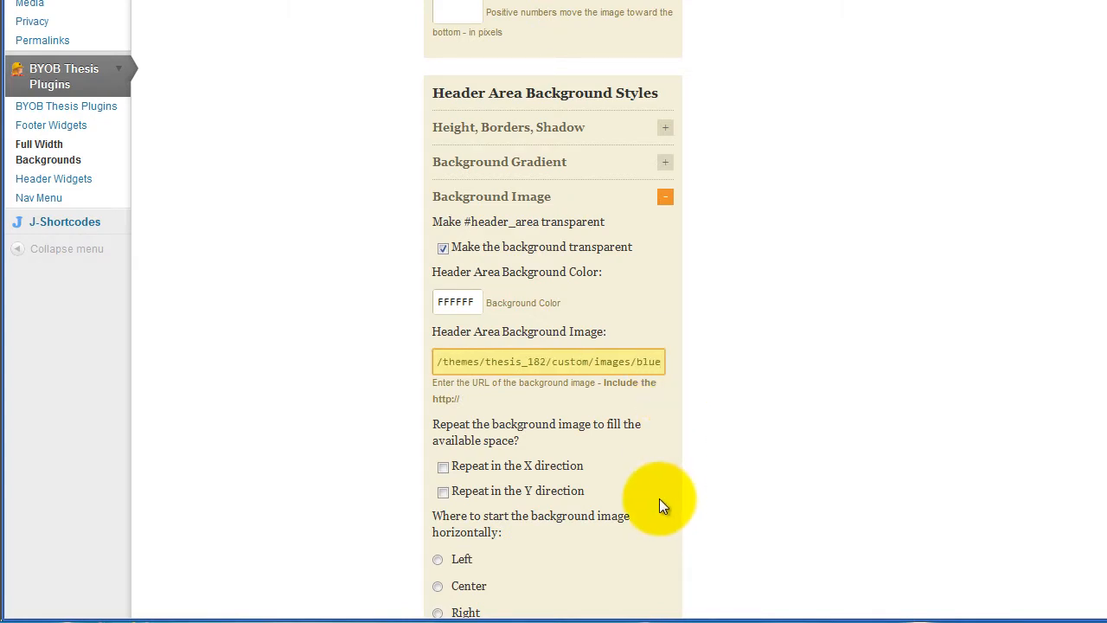
text(bg.pn)
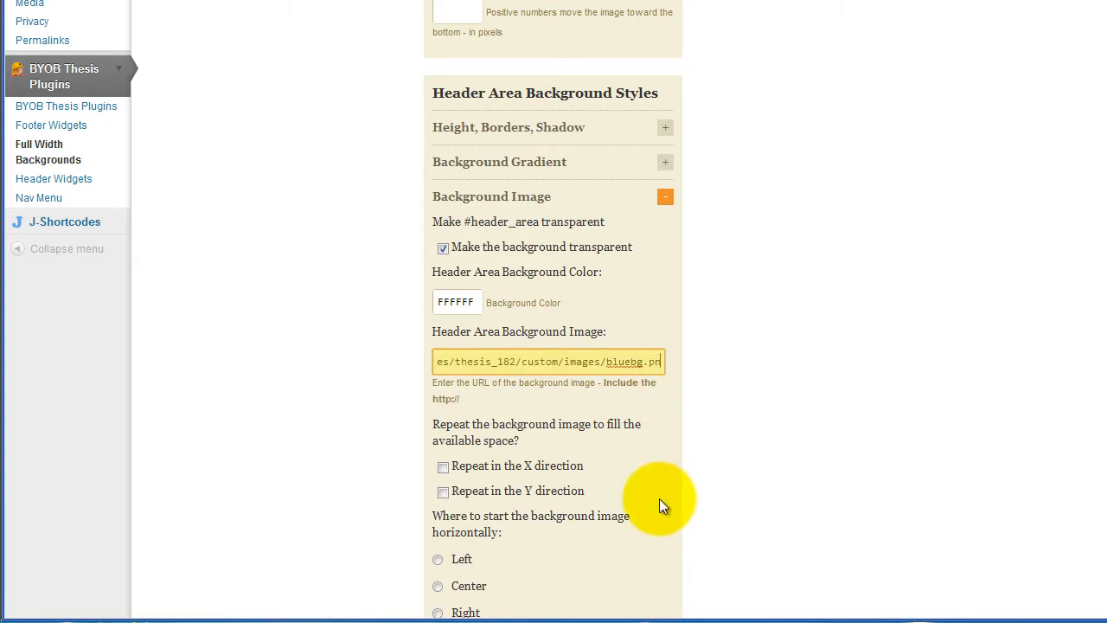
text(g)
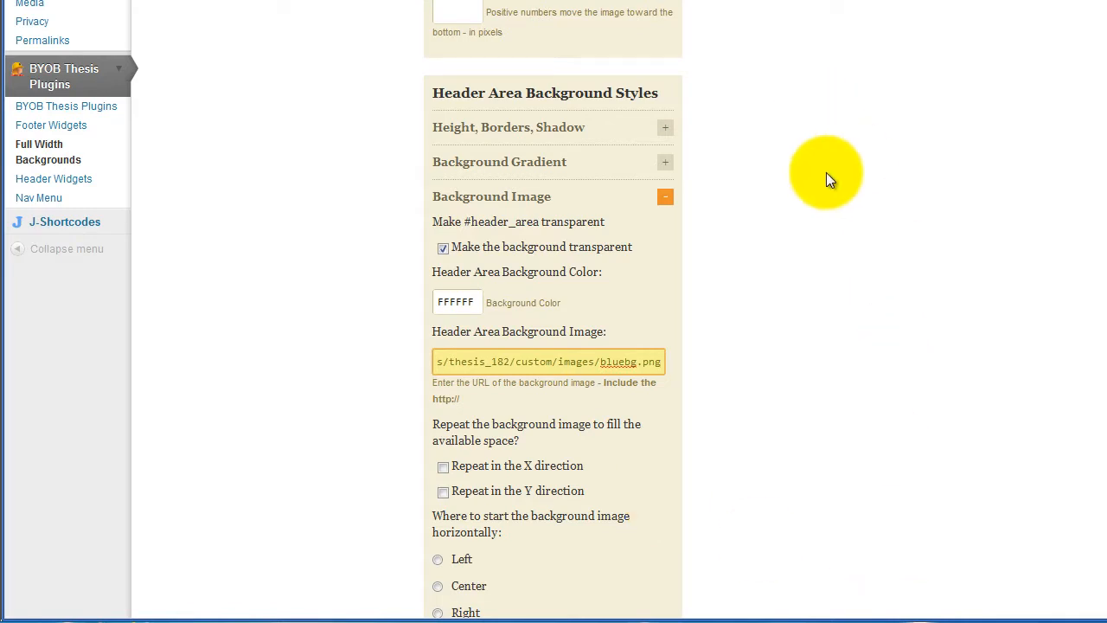
click(832, 210)
scroll(845, 189, down, 2)
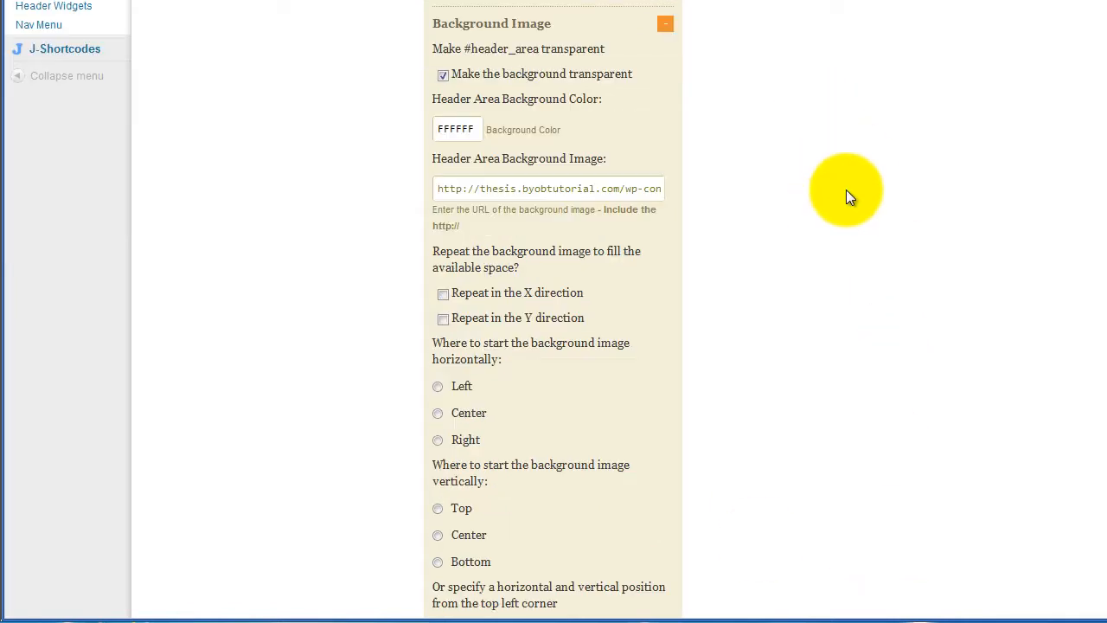
Make the header background image repeat in the Y direction, starting at the top
click(441, 319)
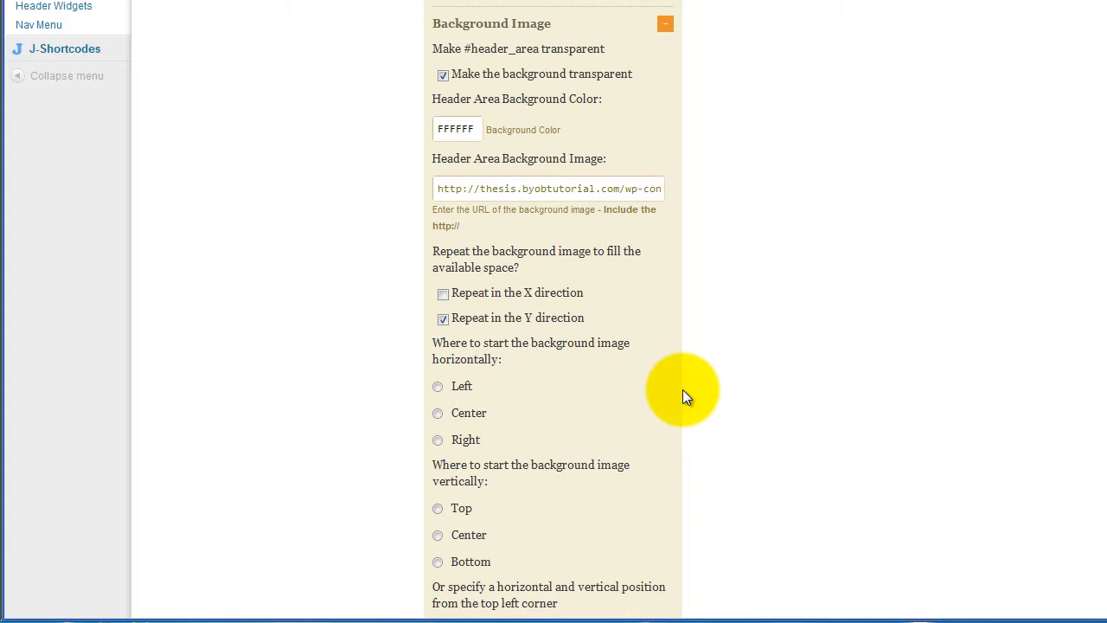
click(438, 509)
scroll(641, 445, down, 3)
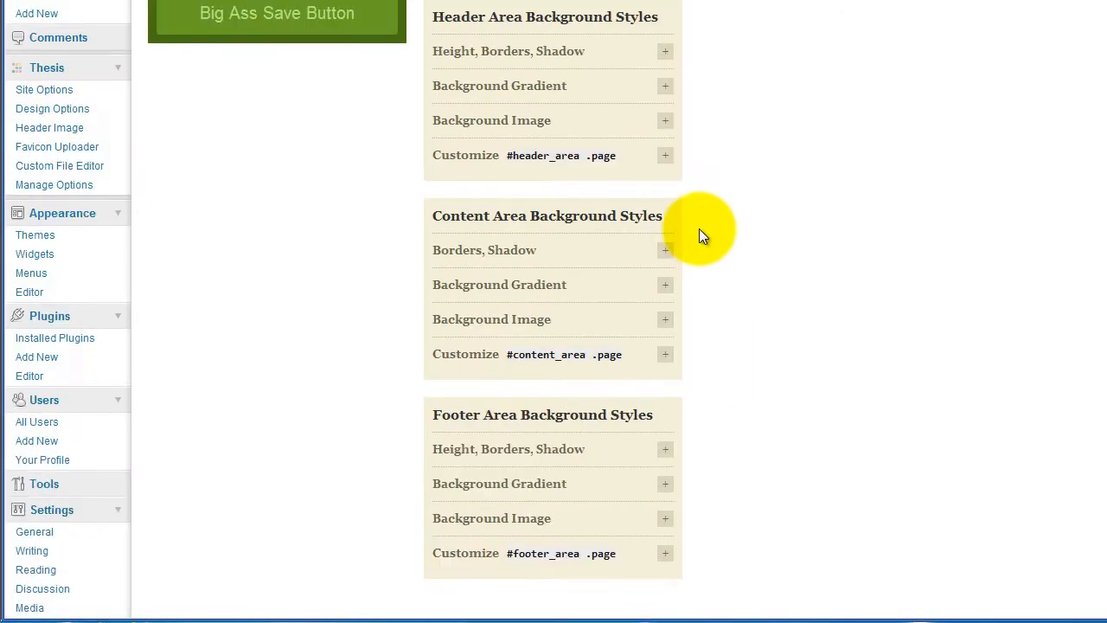
scroll(698, 228, up, 2)
Turn off header background transparency, save the settings, and view the live site
click(665, 220)
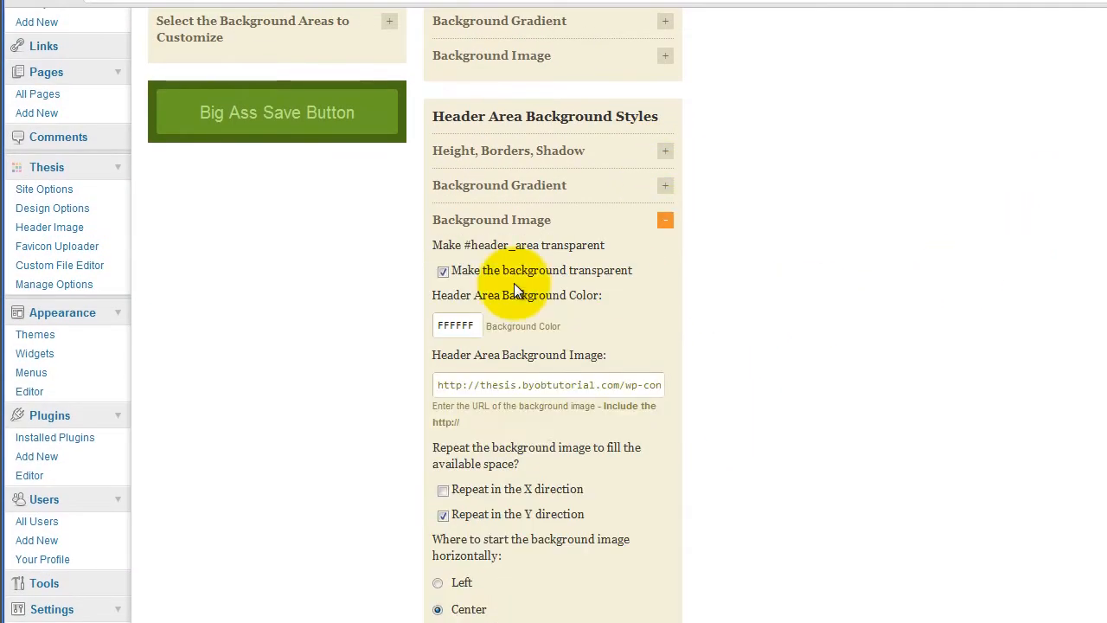
click(443, 271)
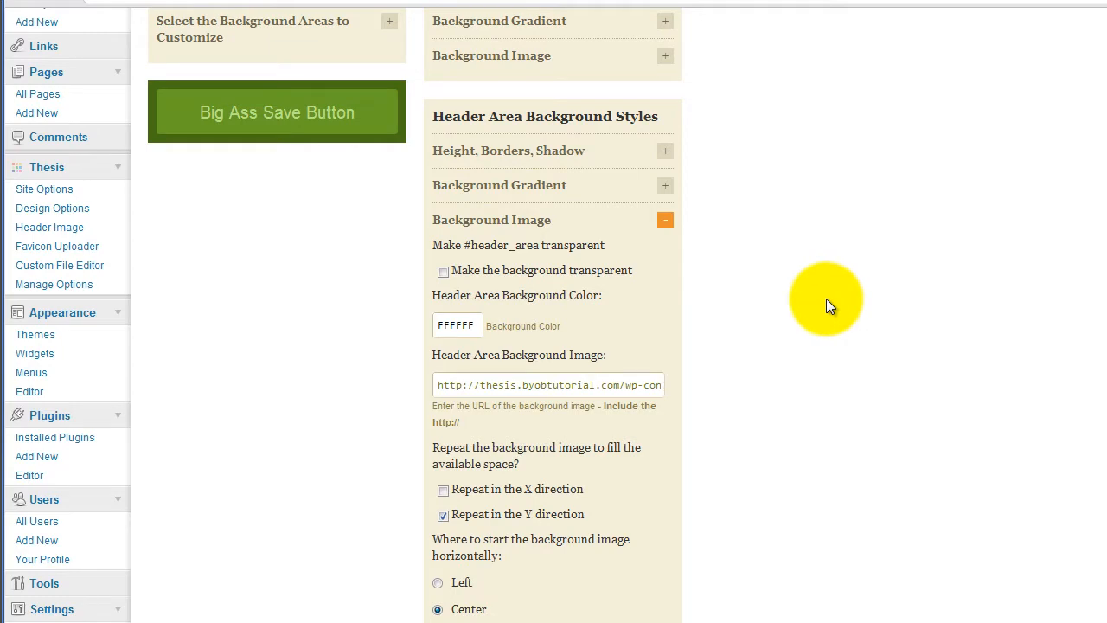
click(266, 123)
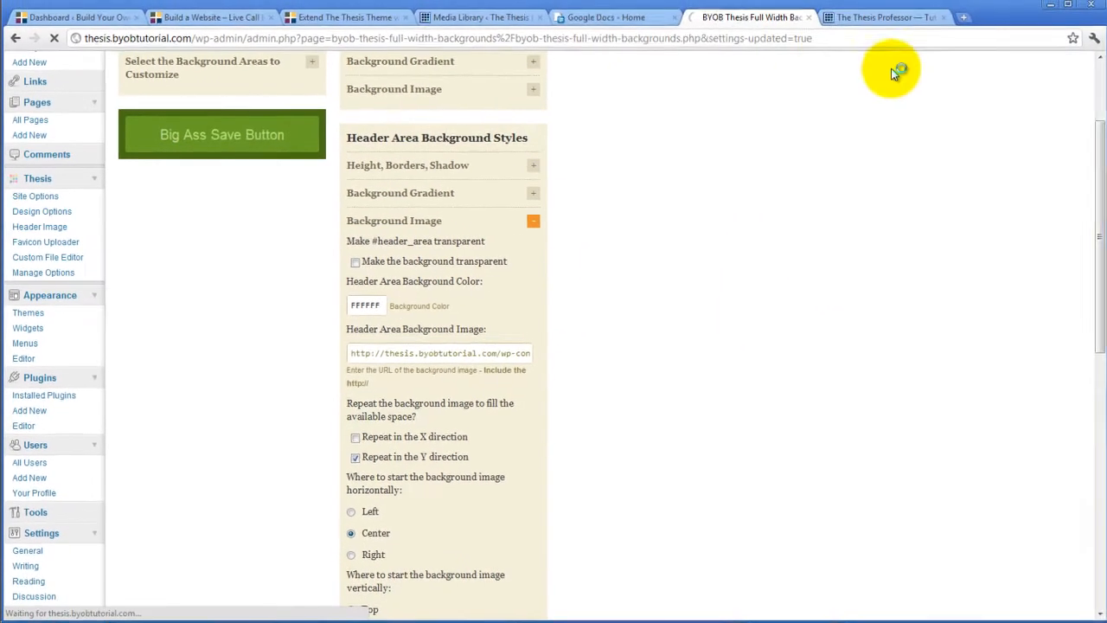
click(865, 19)
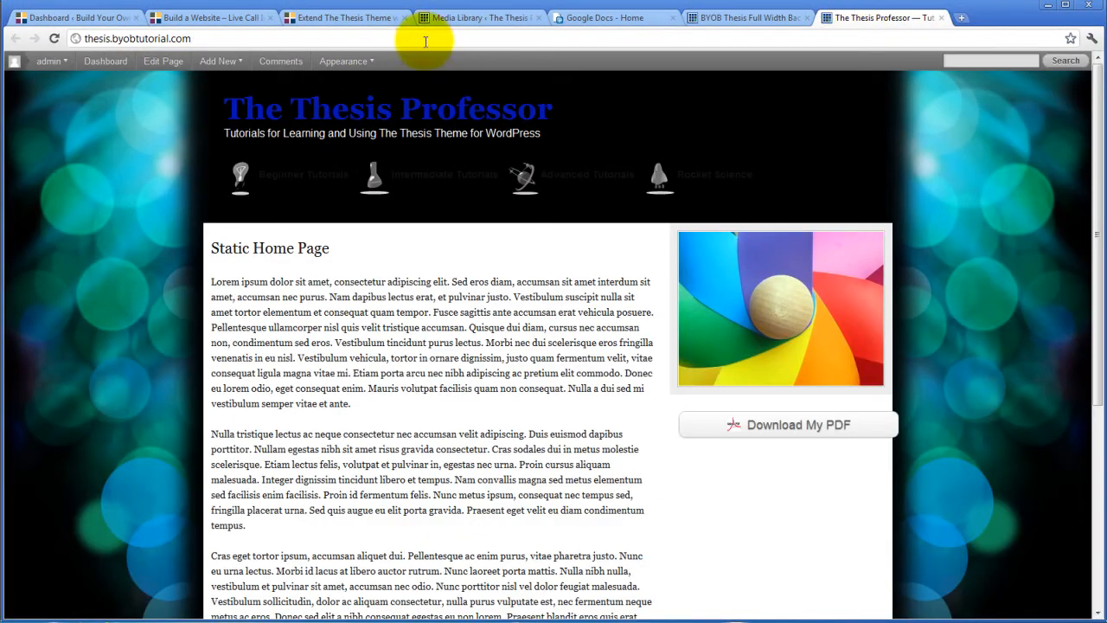
Reload the live site to inspect the new blue header, then return to the Full Width Backgrounds settings
click(53, 38)
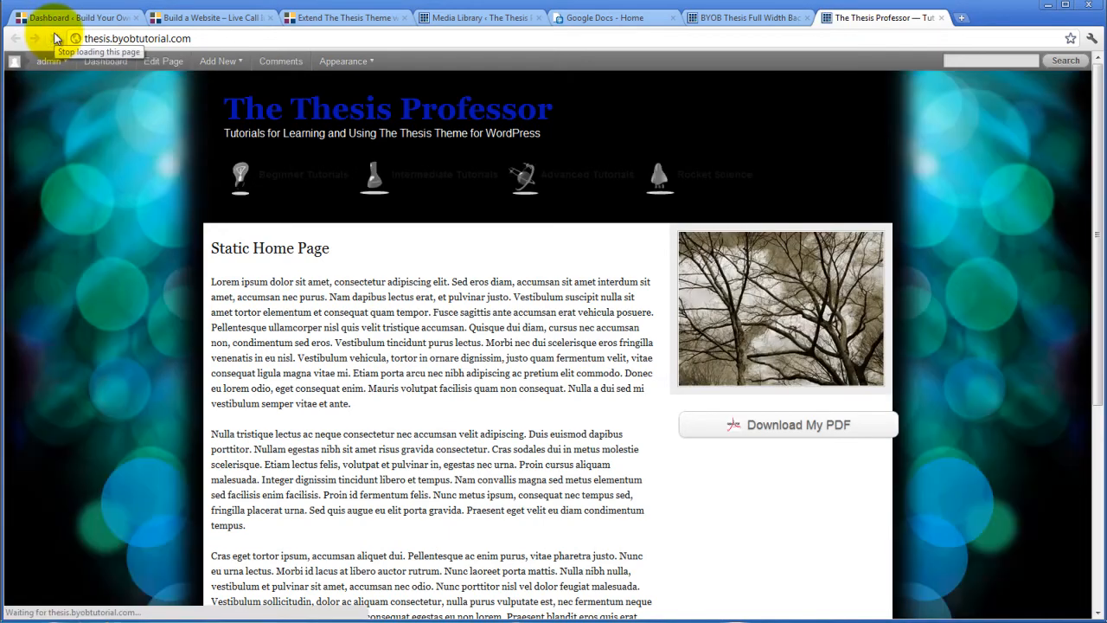
scroll(281, 358, down, 3)
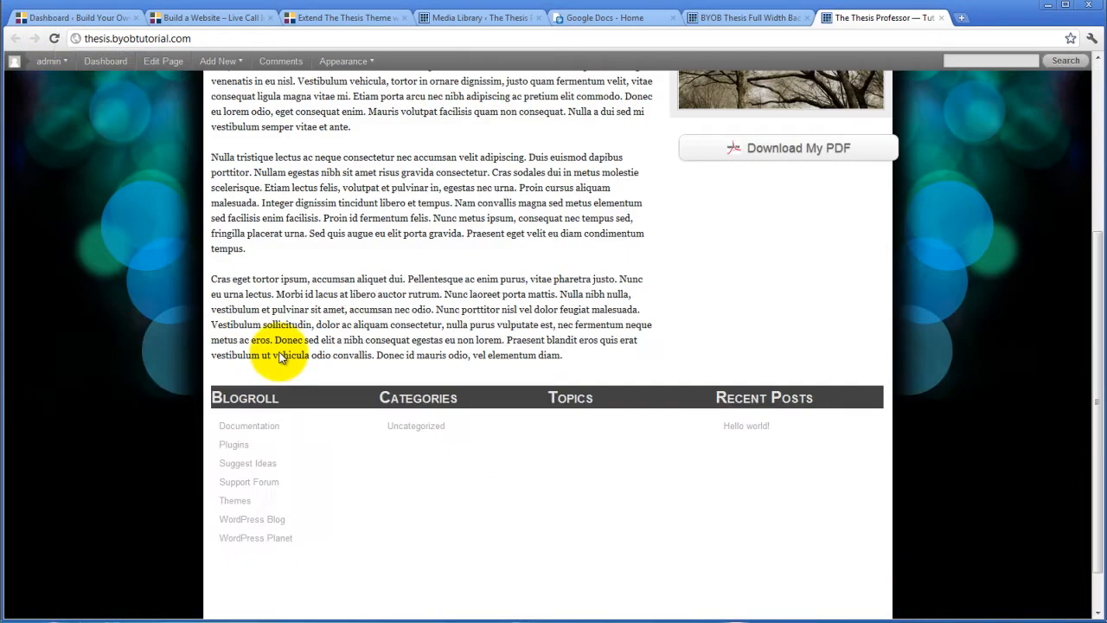
scroll(281, 358, up, 3)
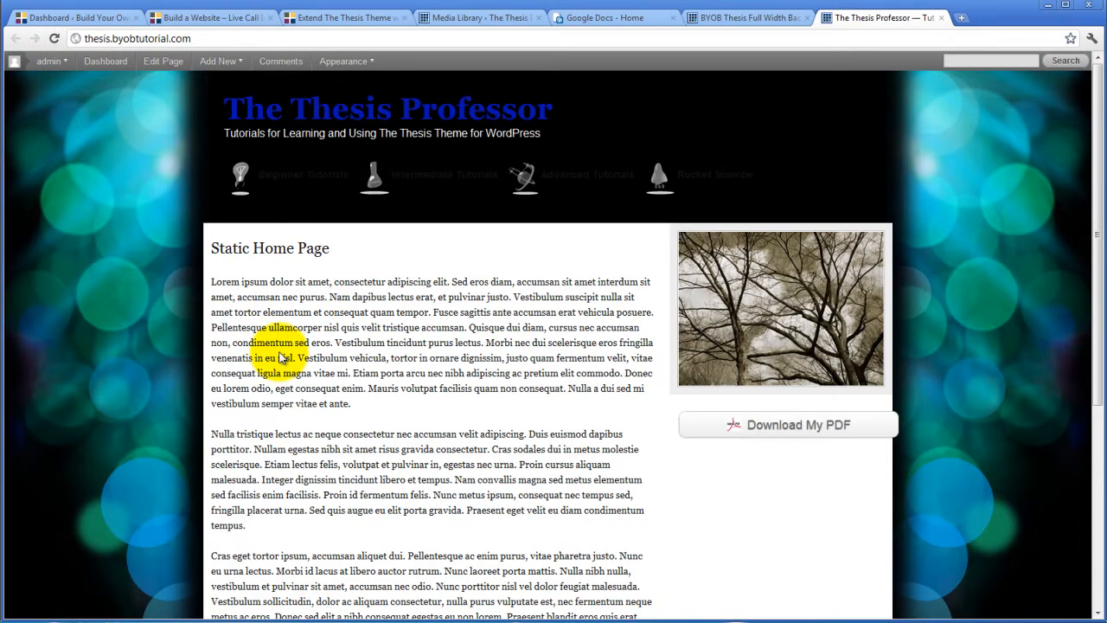
click(729, 18)
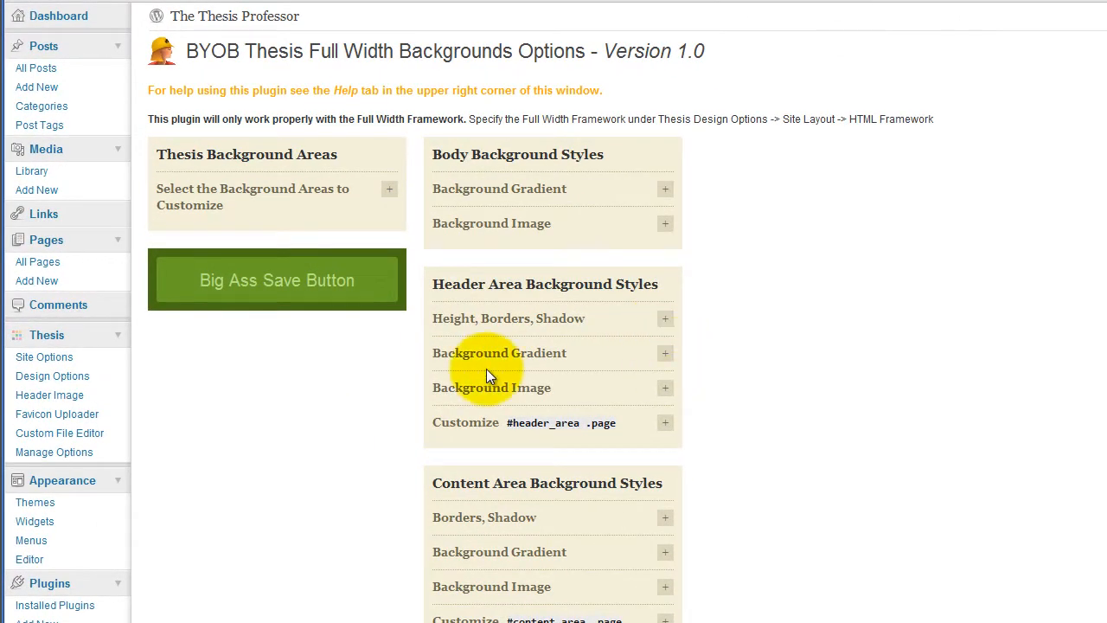
Make the header area background transparent again
click(671, 391)
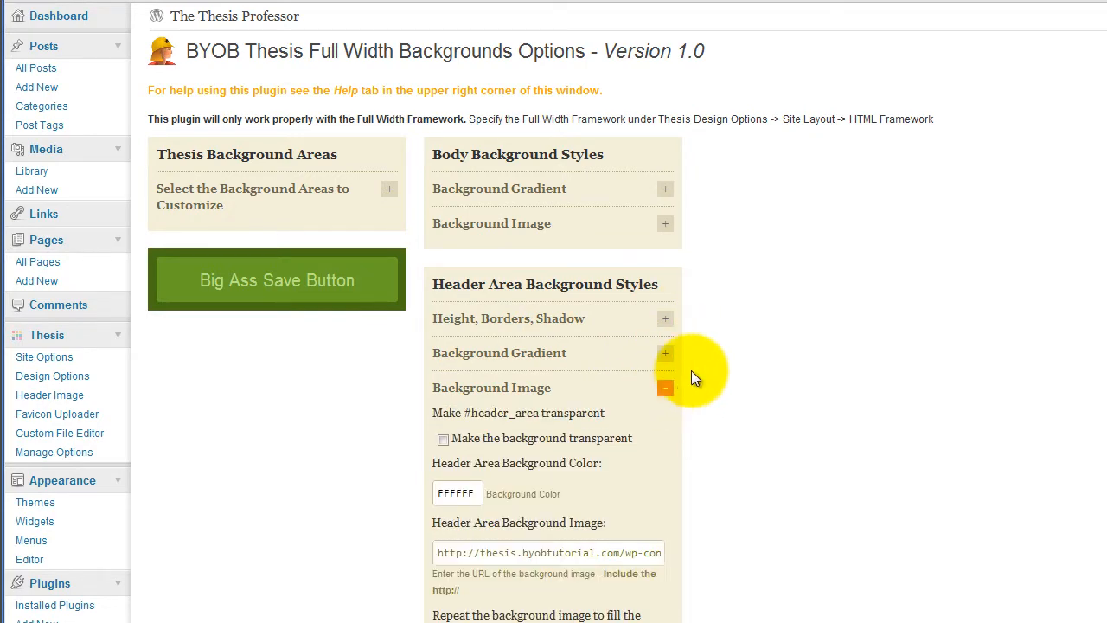
scroll(691, 371, down, 3)
click(443, 267)
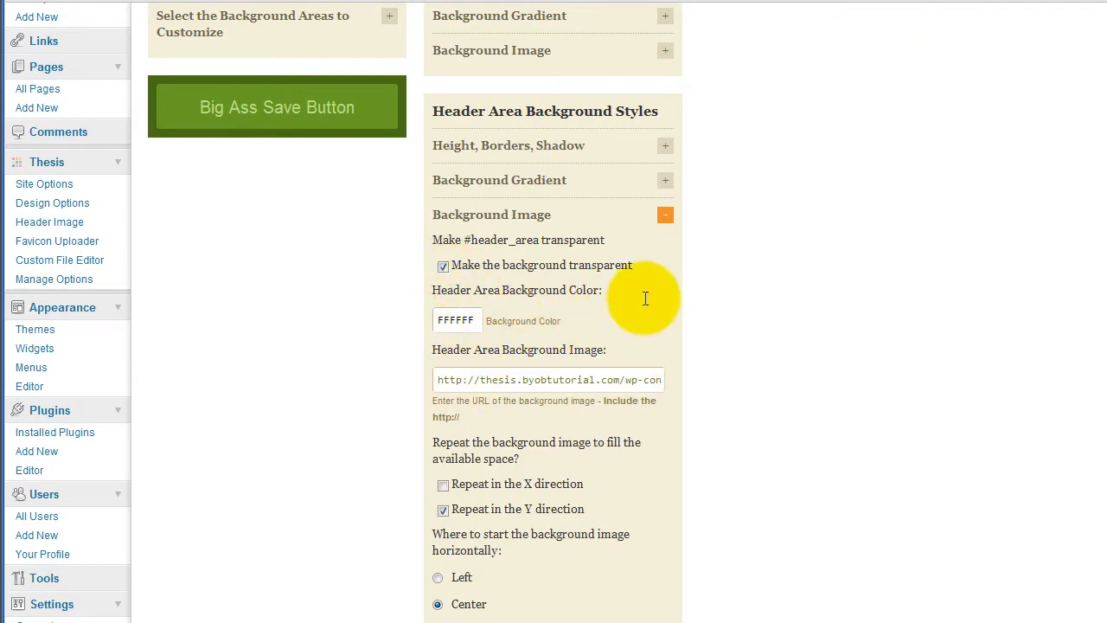
scroll(651, 305, down, 3)
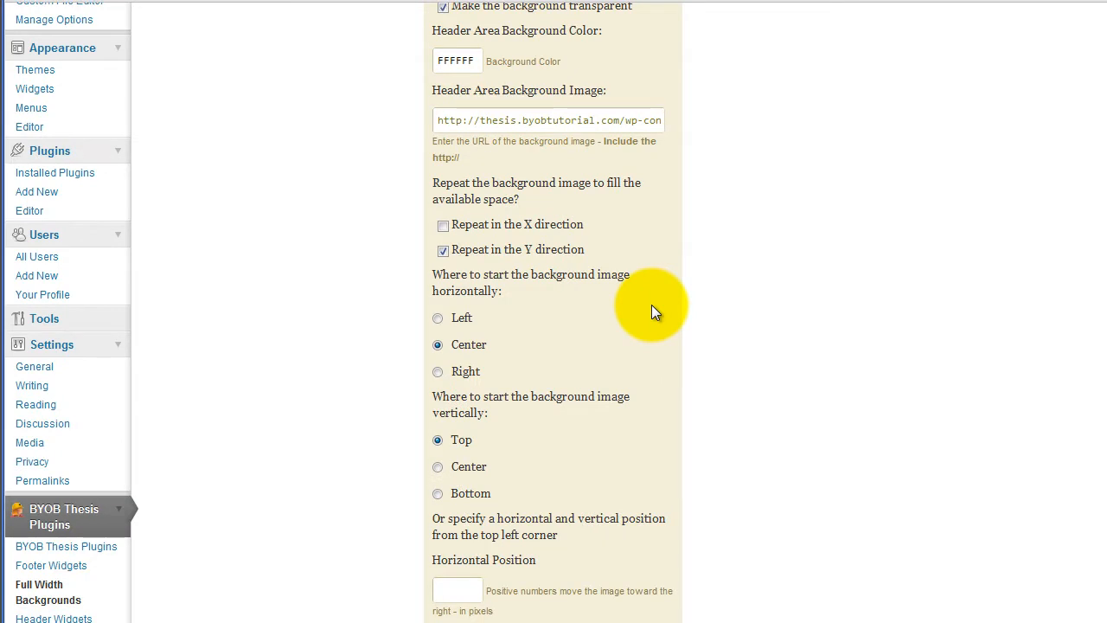
scroll(651, 304, down, 4)
scroll(657, 320, up, 9)
Set Header Area Height to 200 and save the background options
click(666, 320)
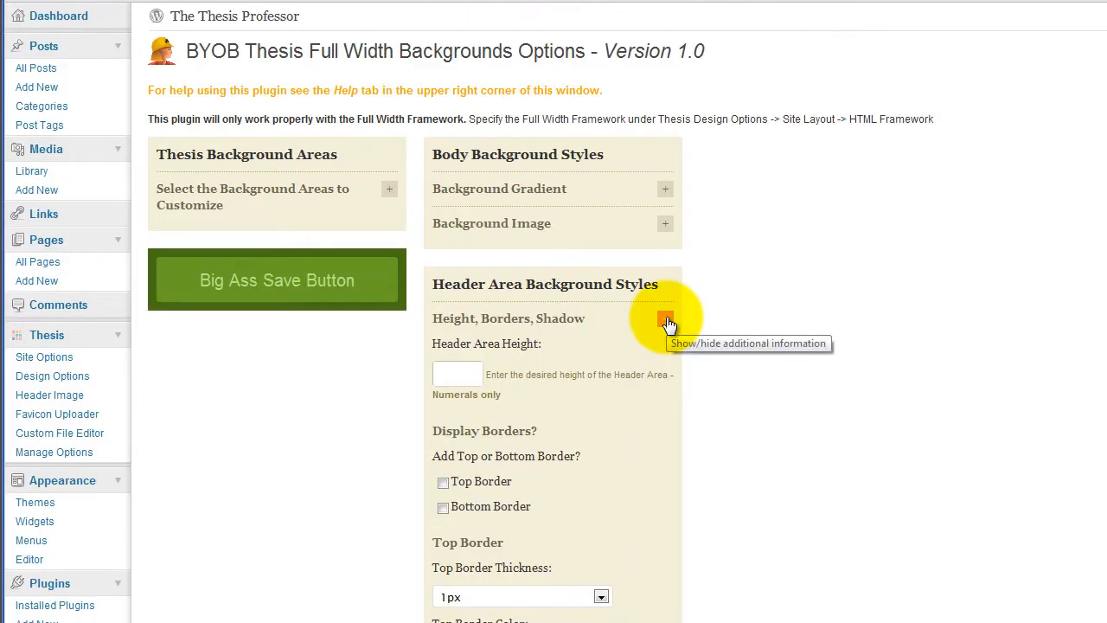
click(440, 375)
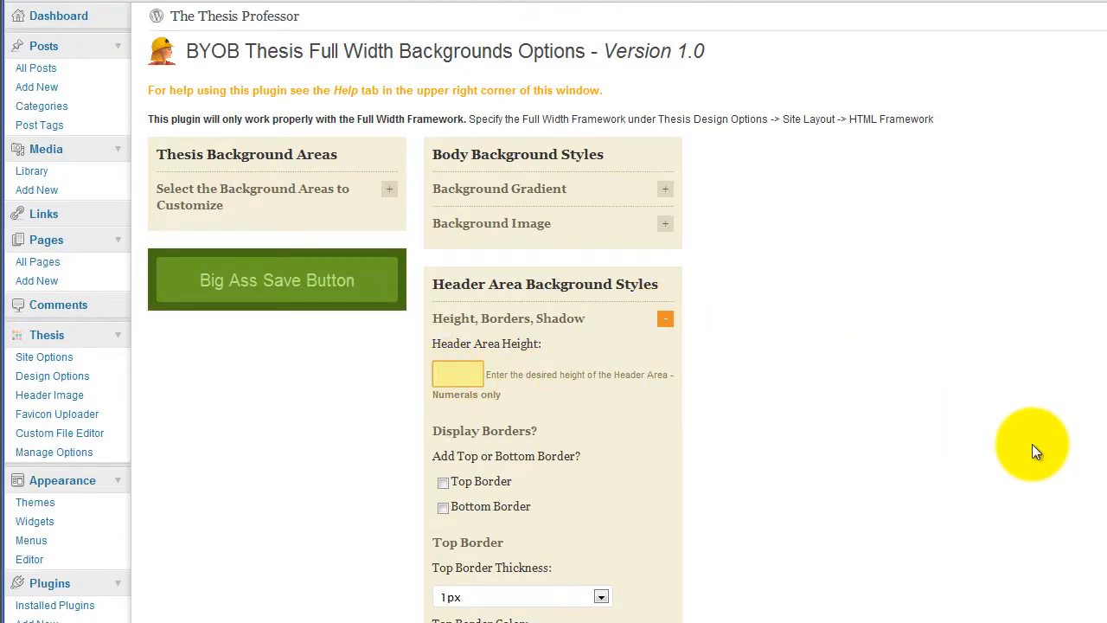
text(200)
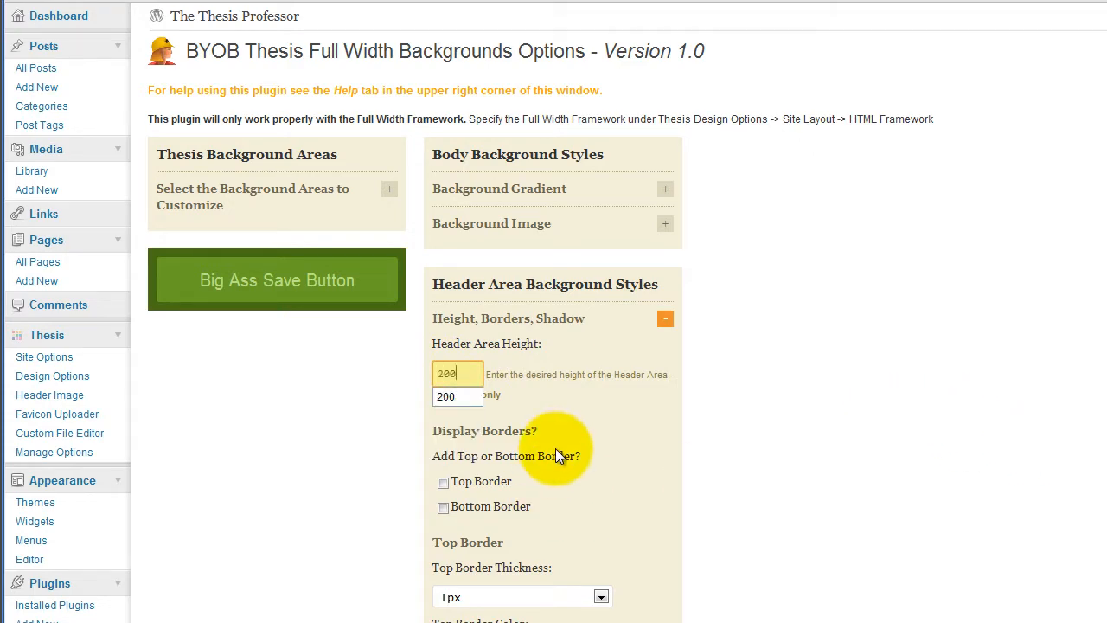
click(466, 344)
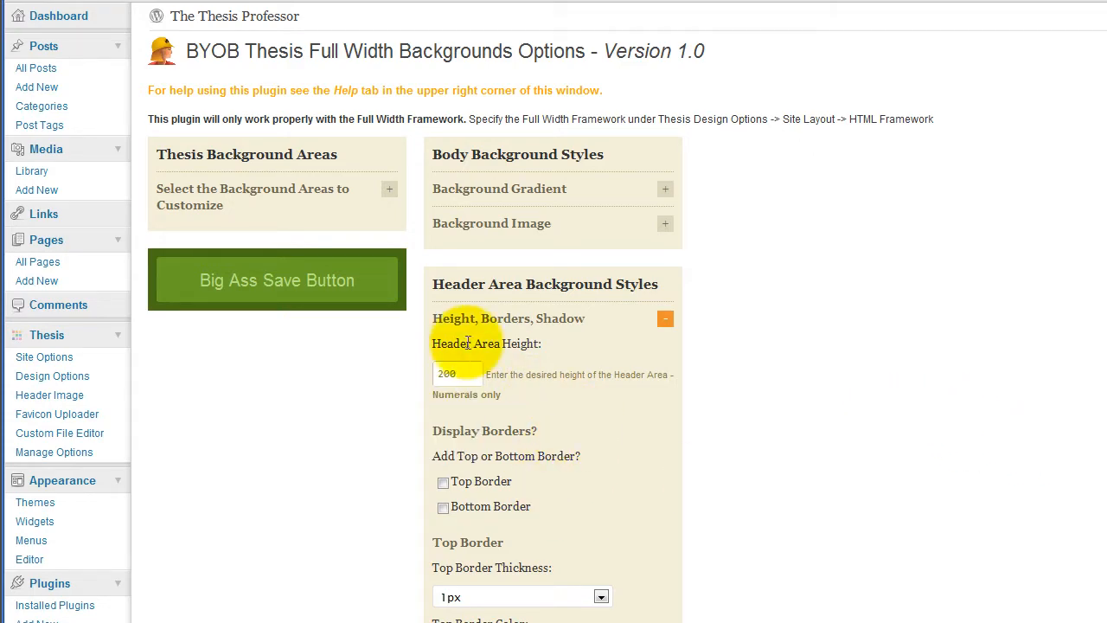
click(333, 291)
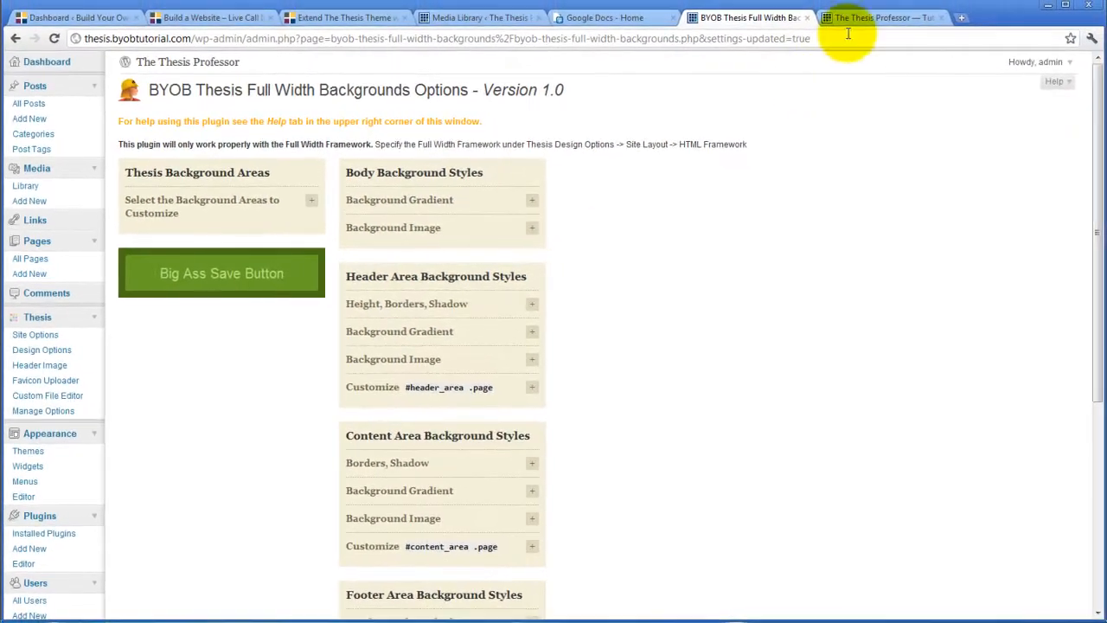
click(853, 25)
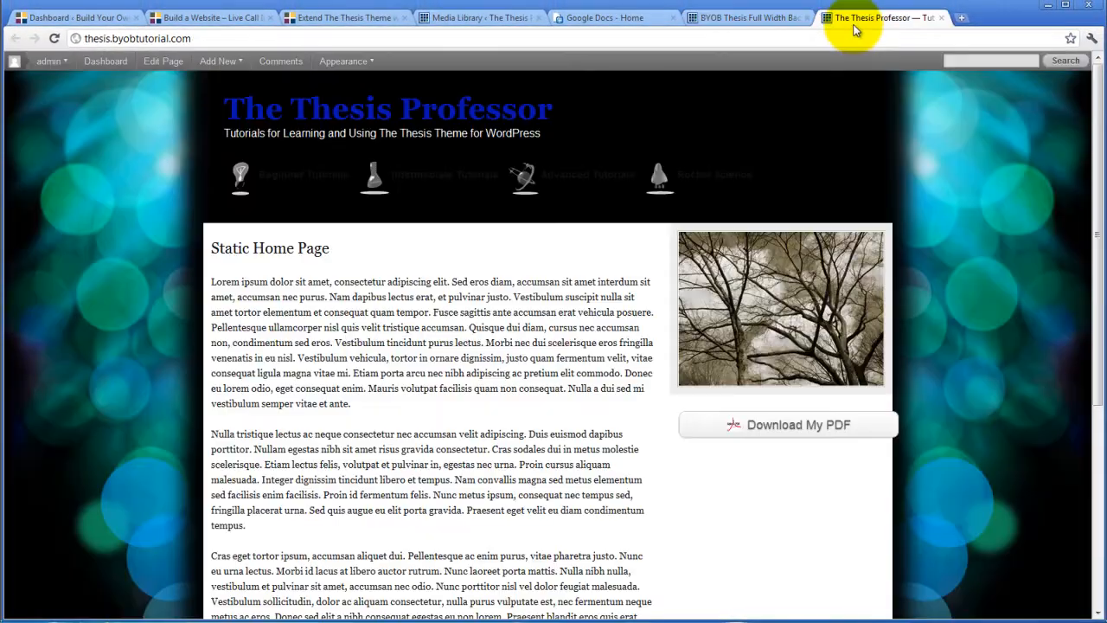
click(53, 39)
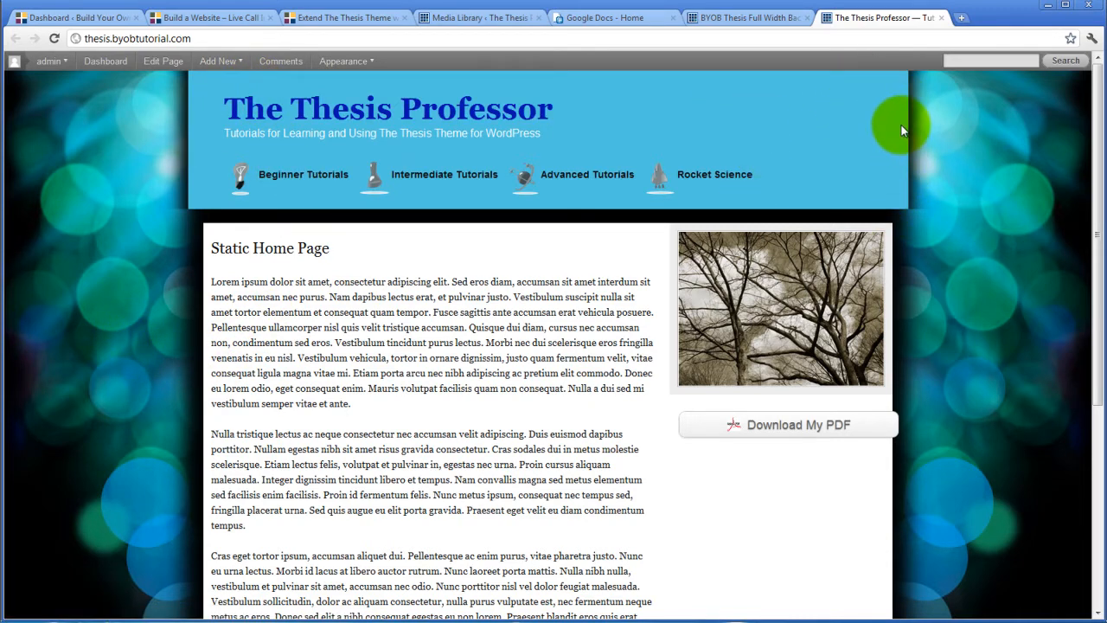
scroll(784, 192, down, 5)
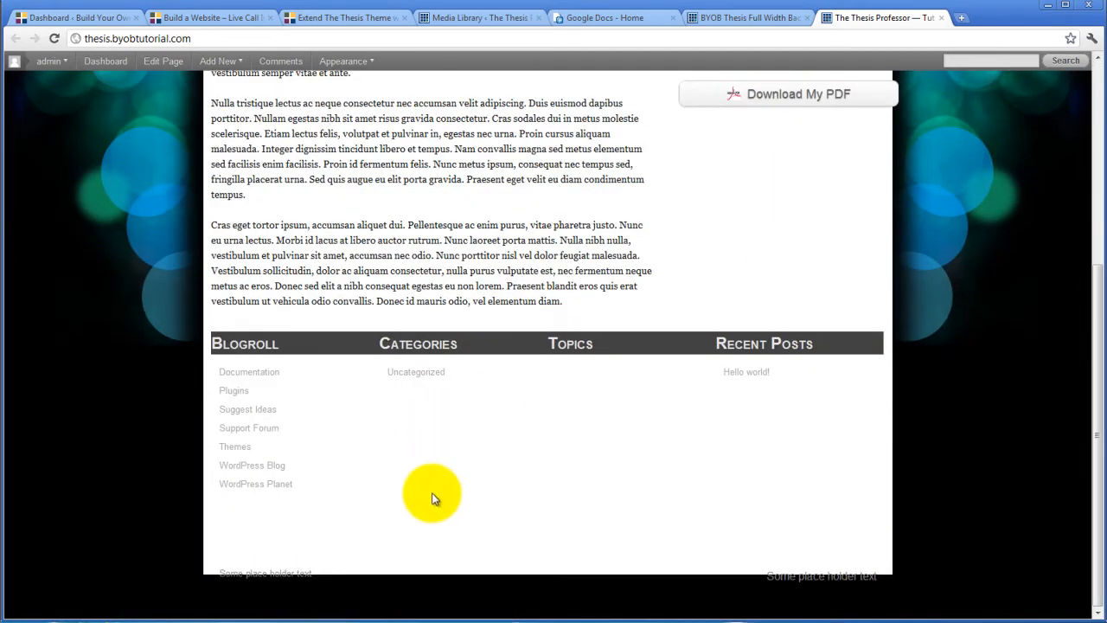
scroll(247, 432, up, 5)
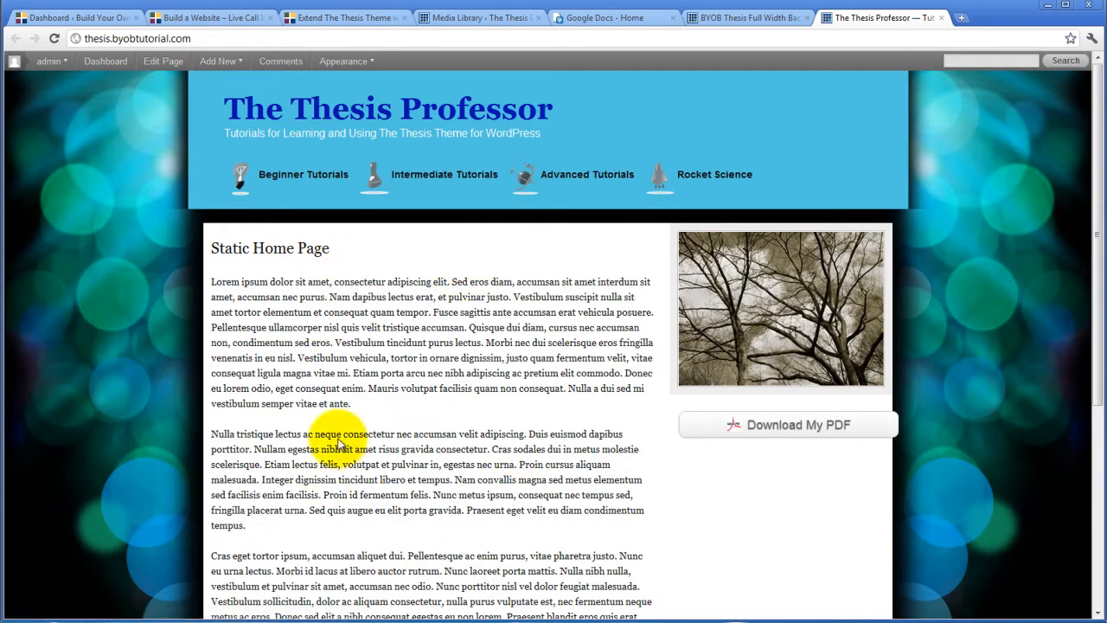
click(750, 17)
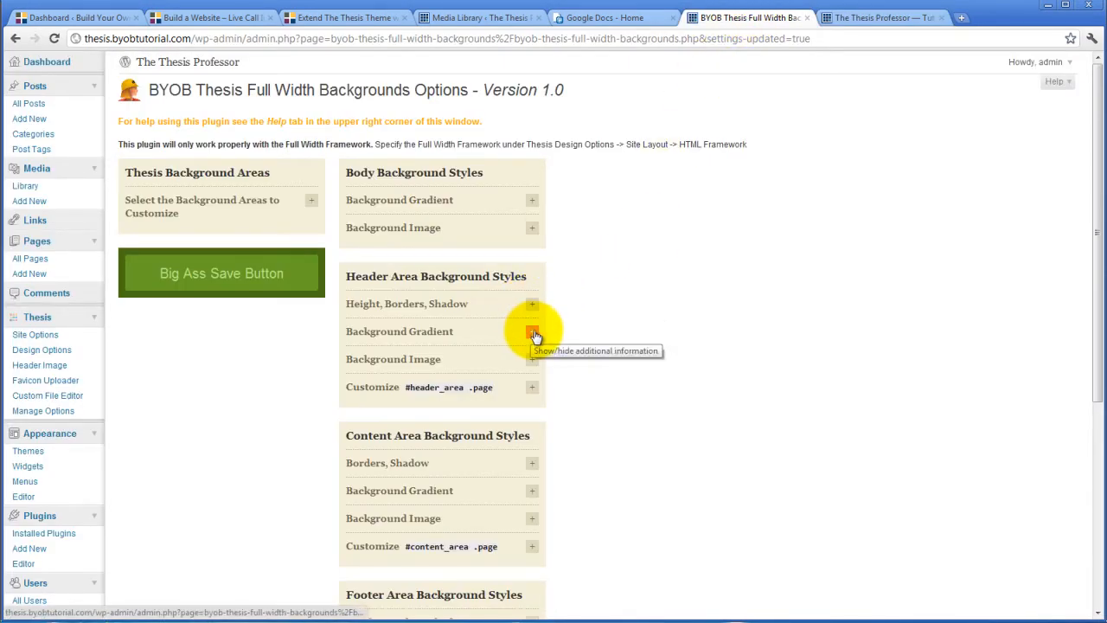
Copy the header's bluebg.png image URL into the footer Background Image field
click(562, 344)
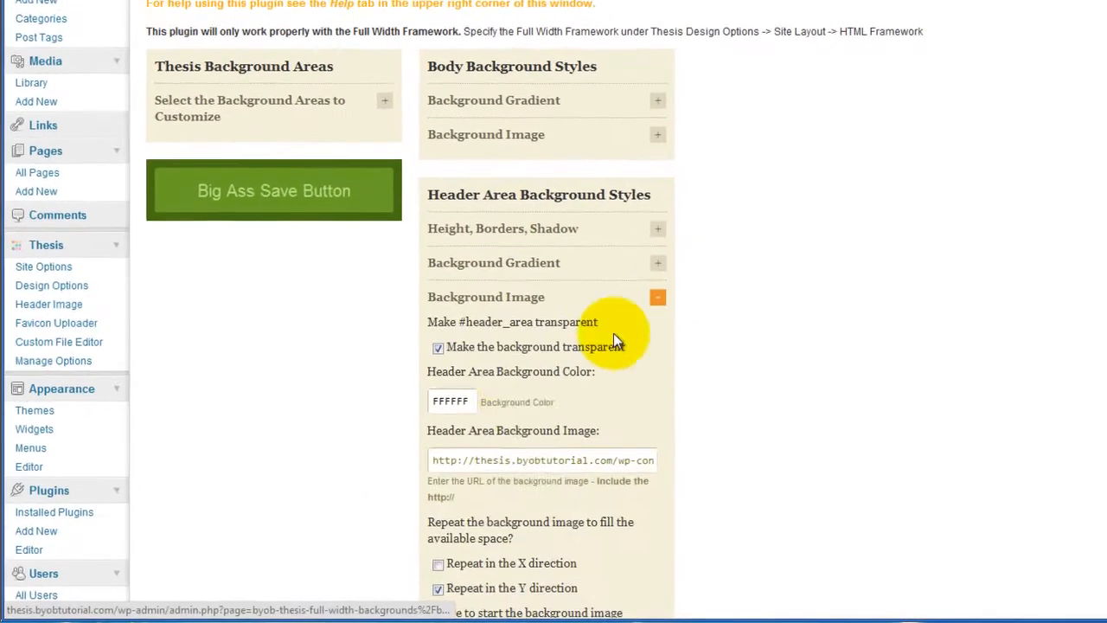
triple_click(425, 484)
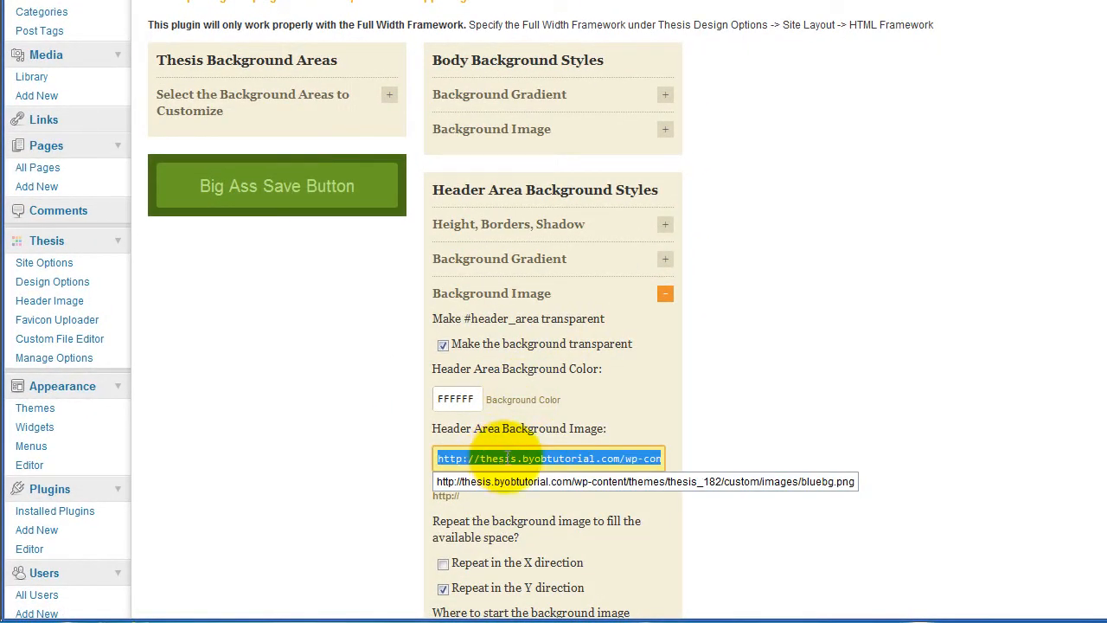
scroll(869, 328, down, 10)
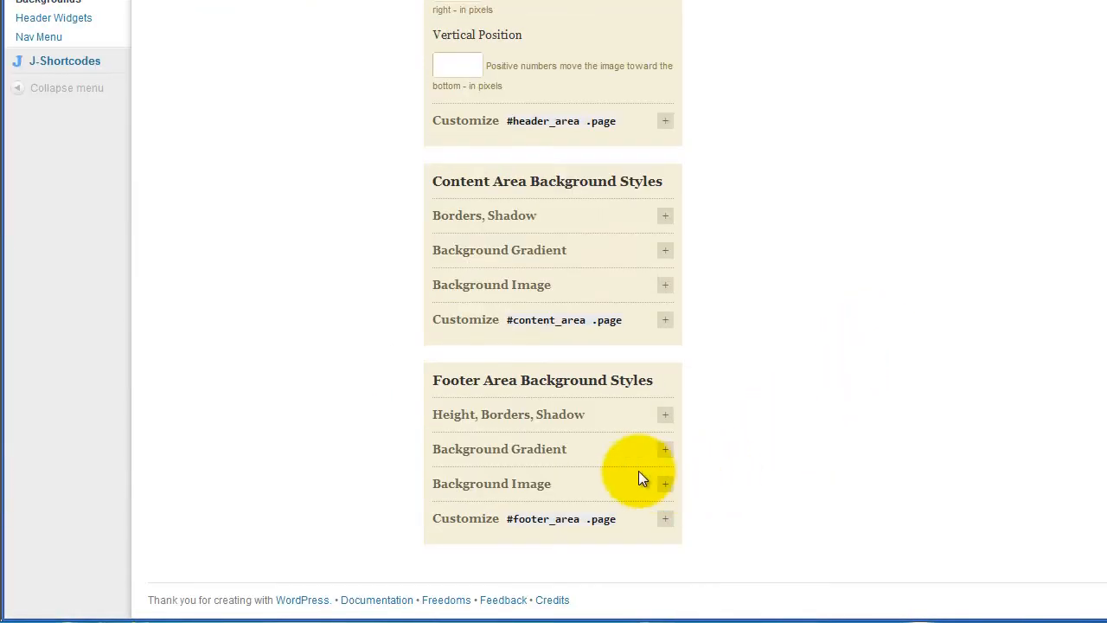
click(665, 484)
scroll(828, 370, down, 5)
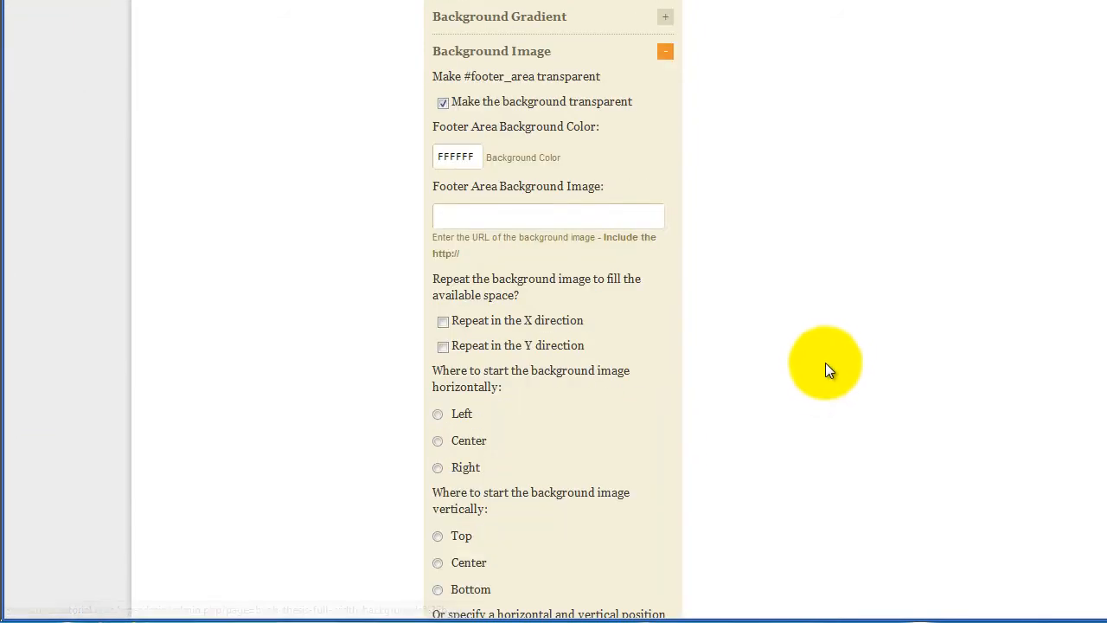
click(509, 215)
key(ctrl+v)
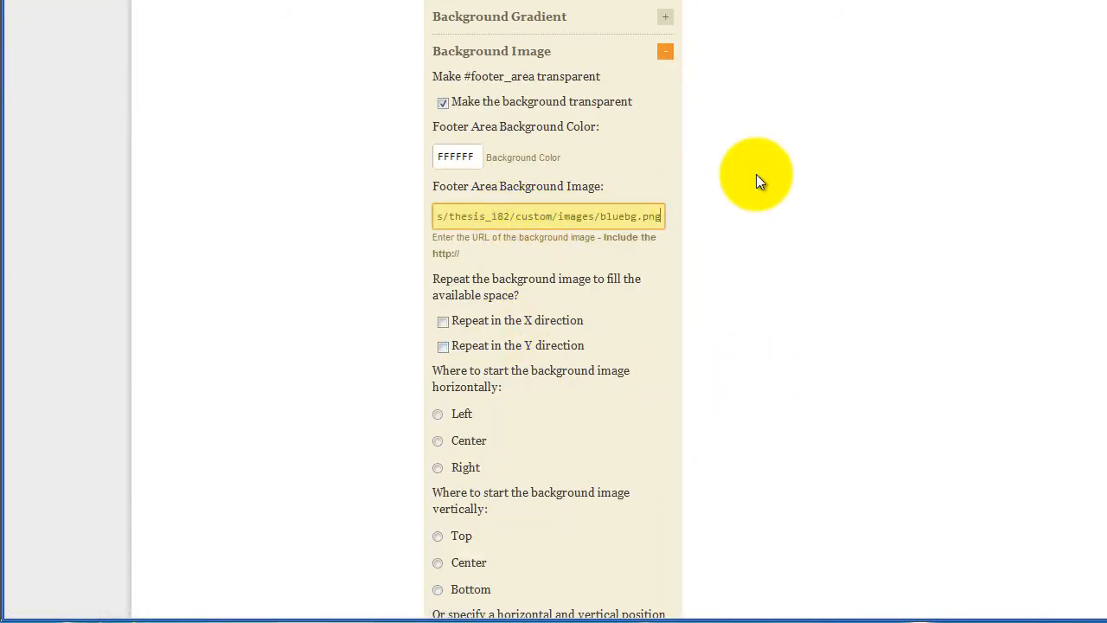
scroll(667, 81, up, 2)
Set Footer Area Height to 400 and save the options
click(664, 66)
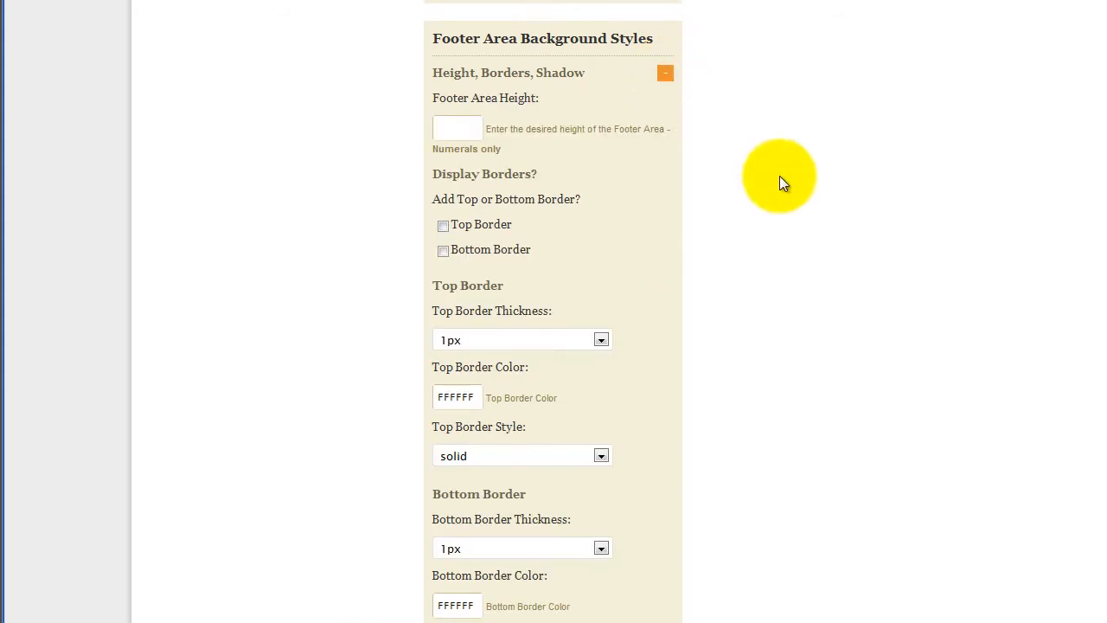
click(457, 128)
text(4)
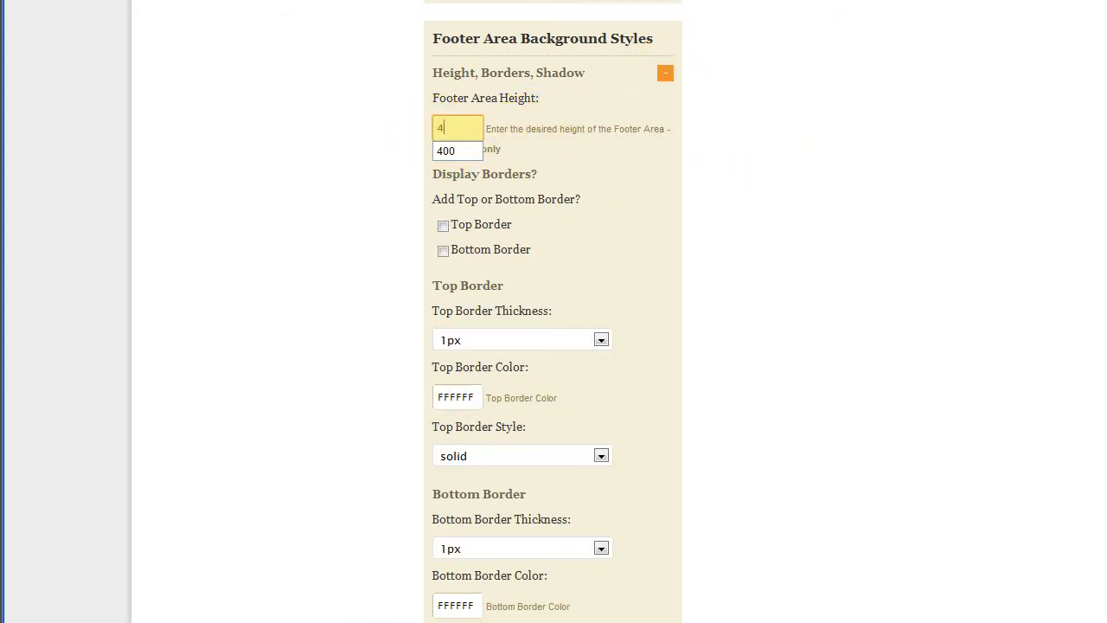
text(00)
click(812, 256)
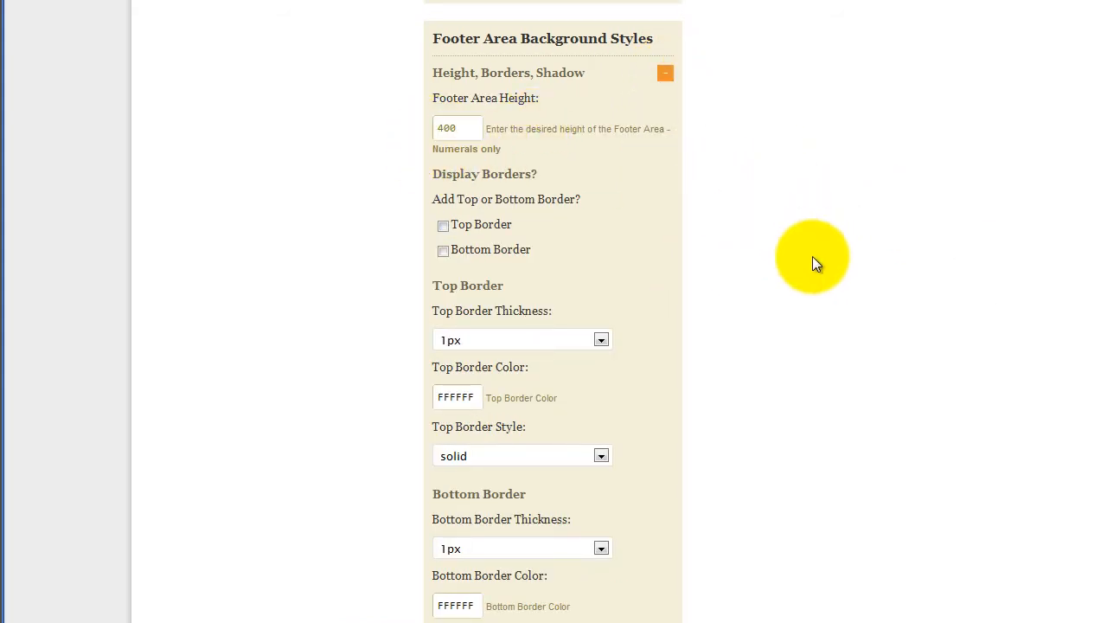
scroll(831, 285, up, 15)
scroll(848, 294, up, 5)
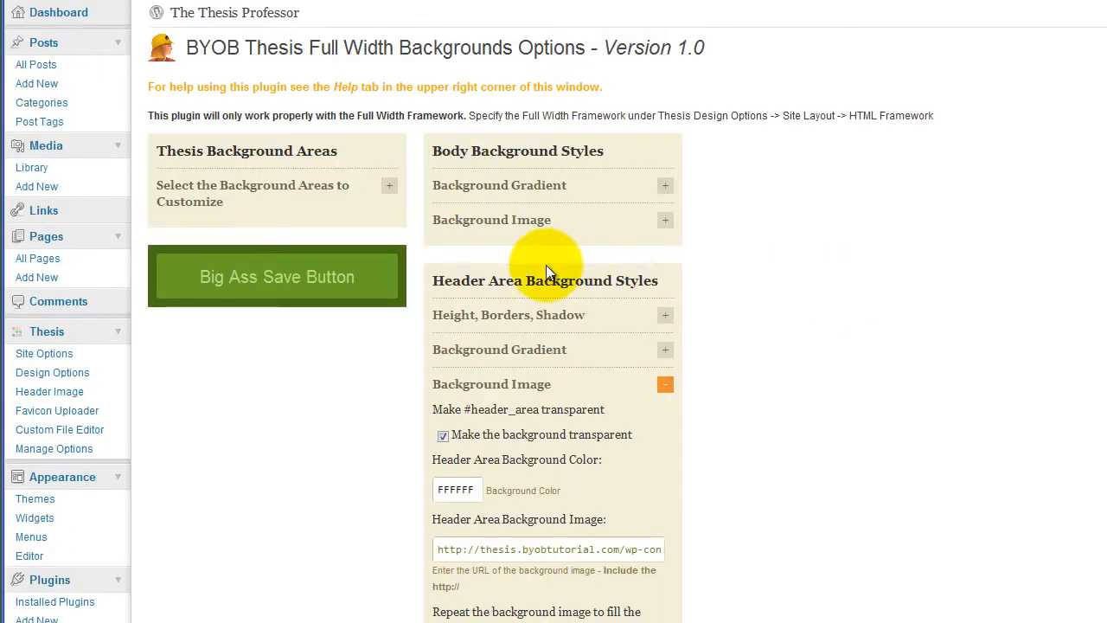
click(262, 286)
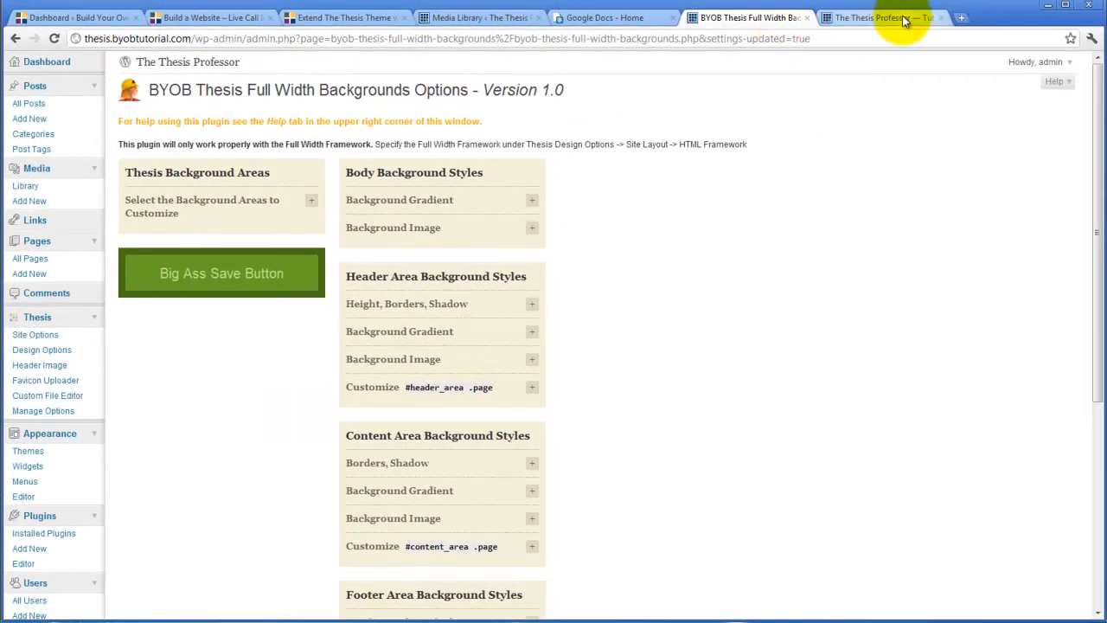
click(903, 19)
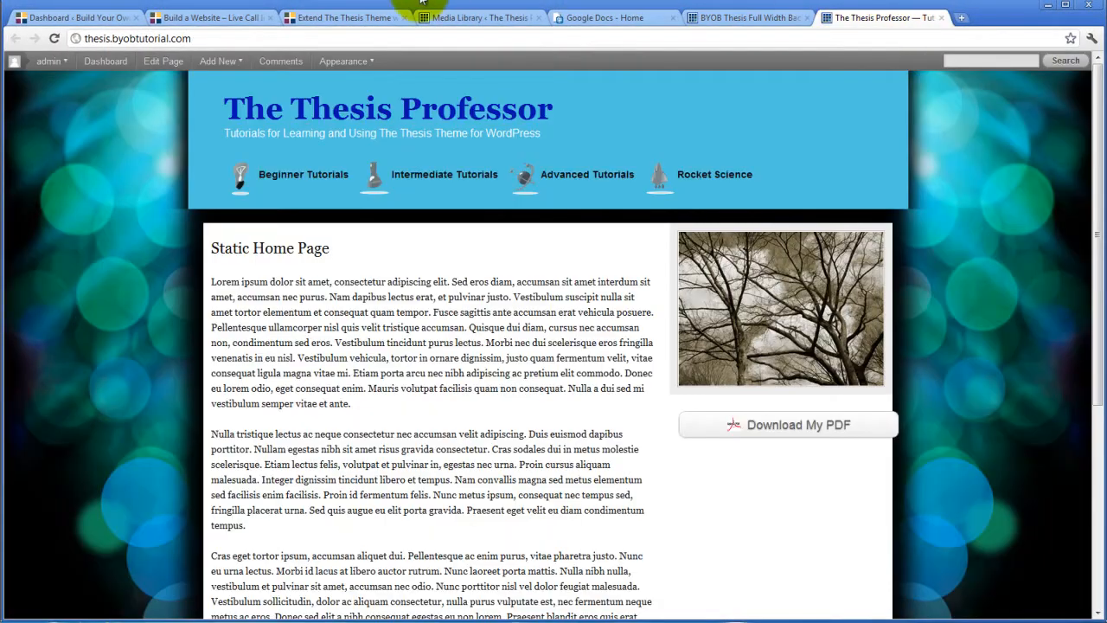
click(55, 39)
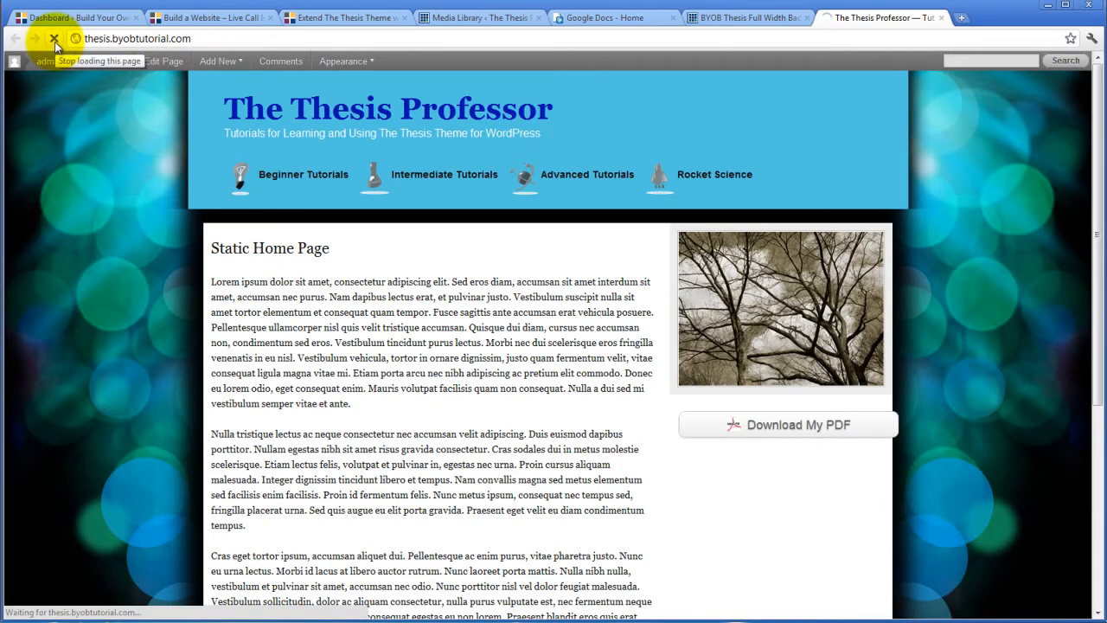
scroll(179, 266, down, 4)
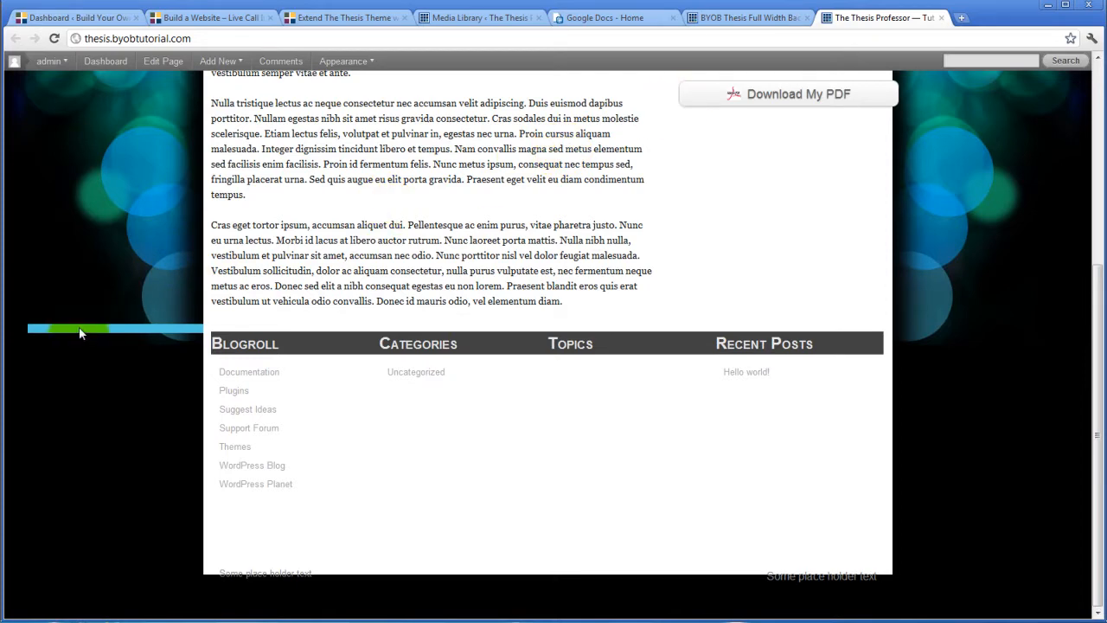
click(735, 18)
scroll(651, 313, down, 4)
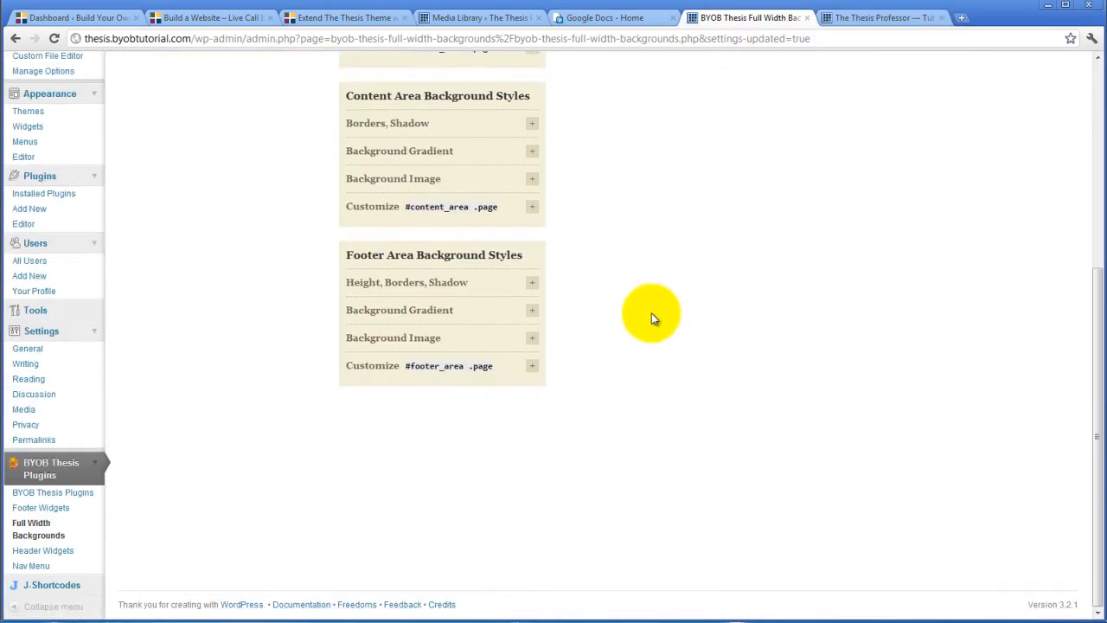
Open the footer height and background image panels, checking the live site briefly in between
click(532, 285)
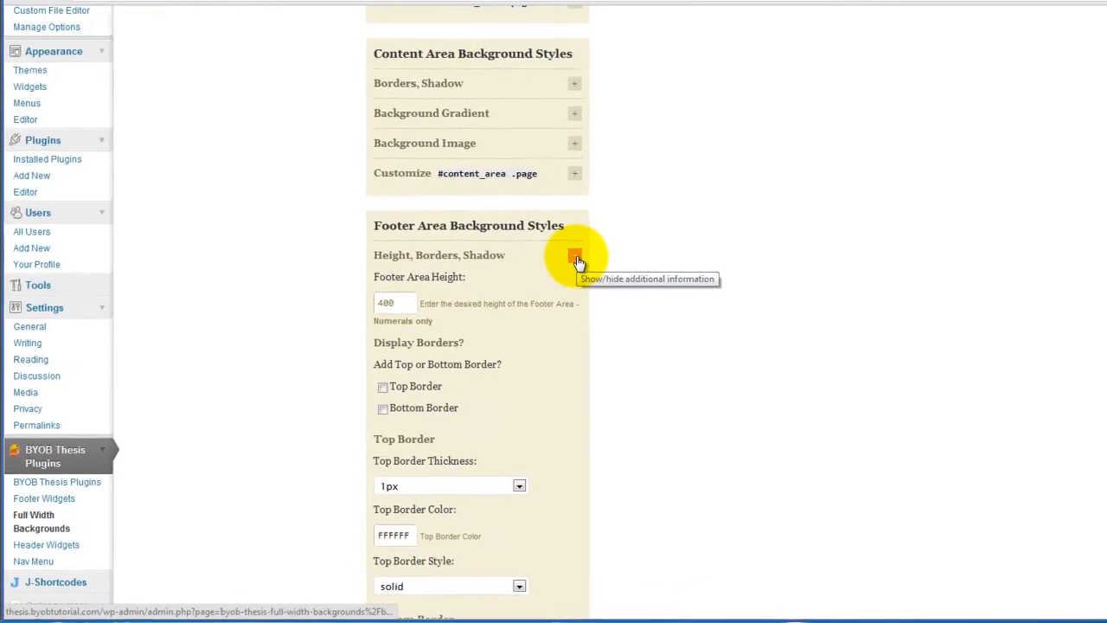
scroll(731, 237, down, 6)
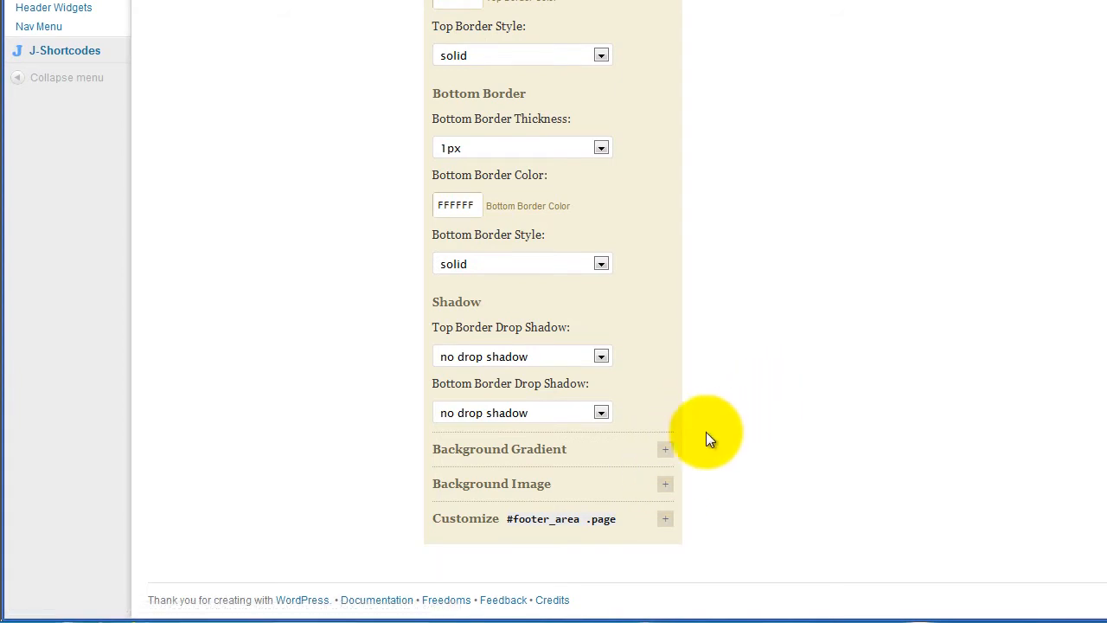
double_click(668, 484)
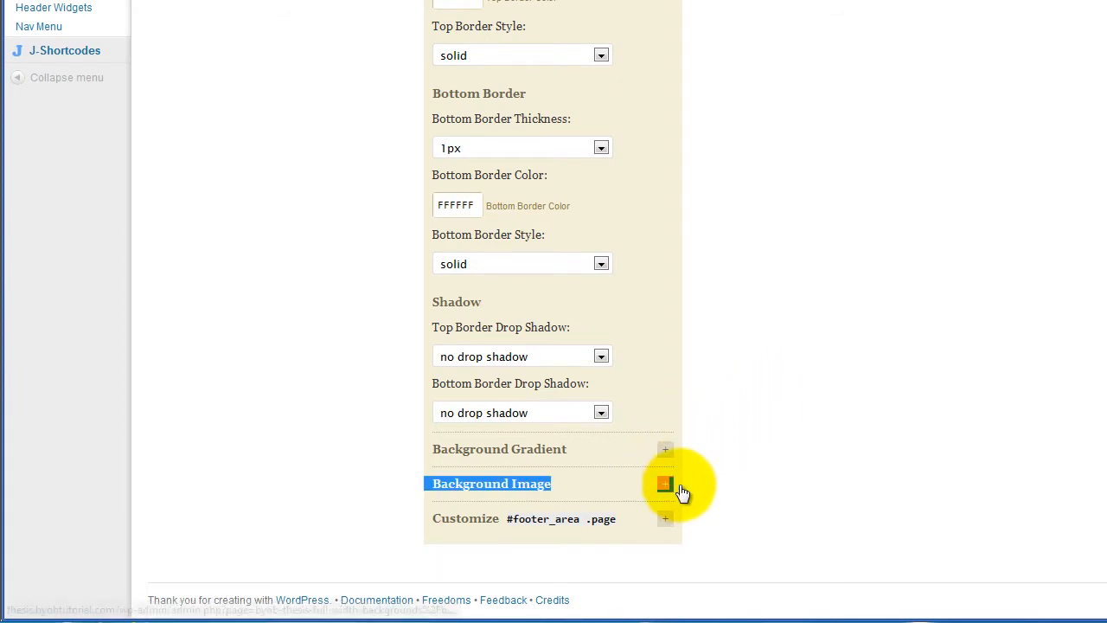
click(667, 484)
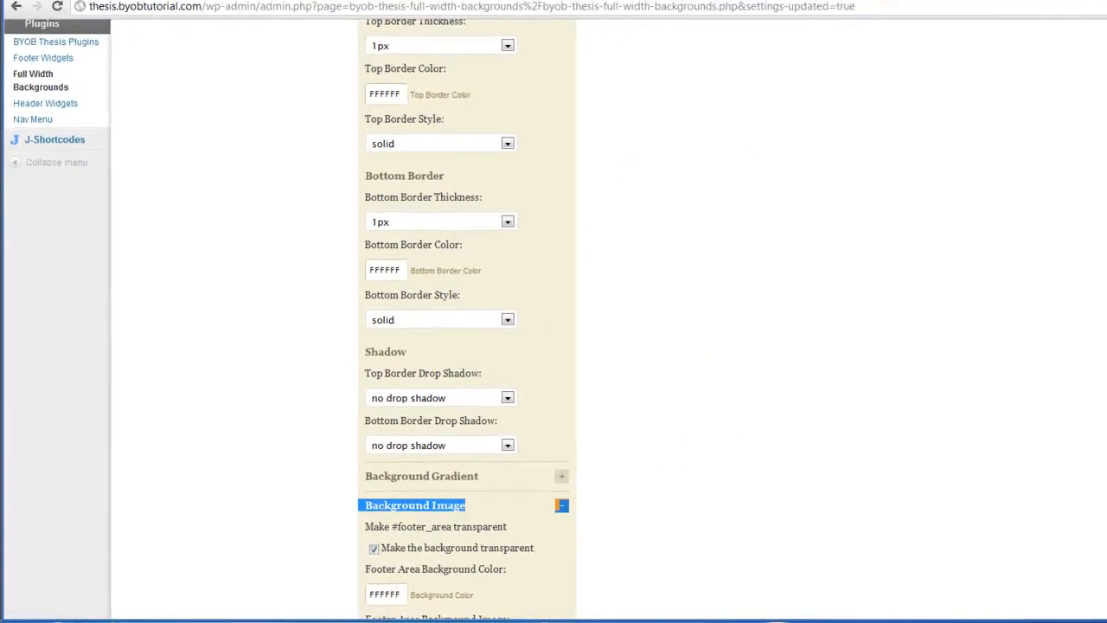
click(878, 17)
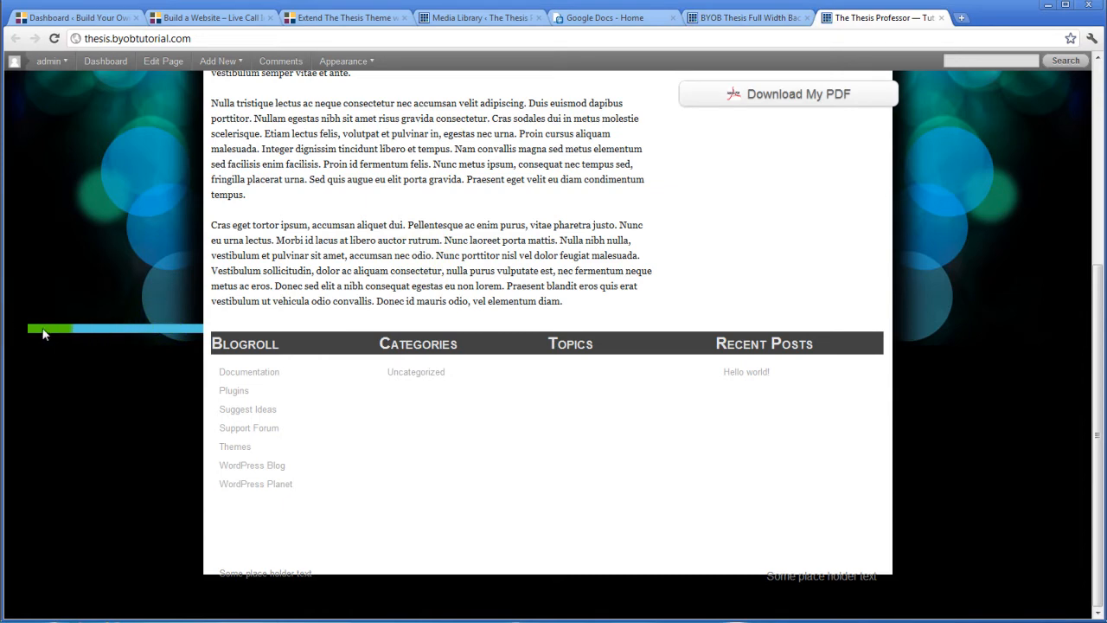
click(722, 17)
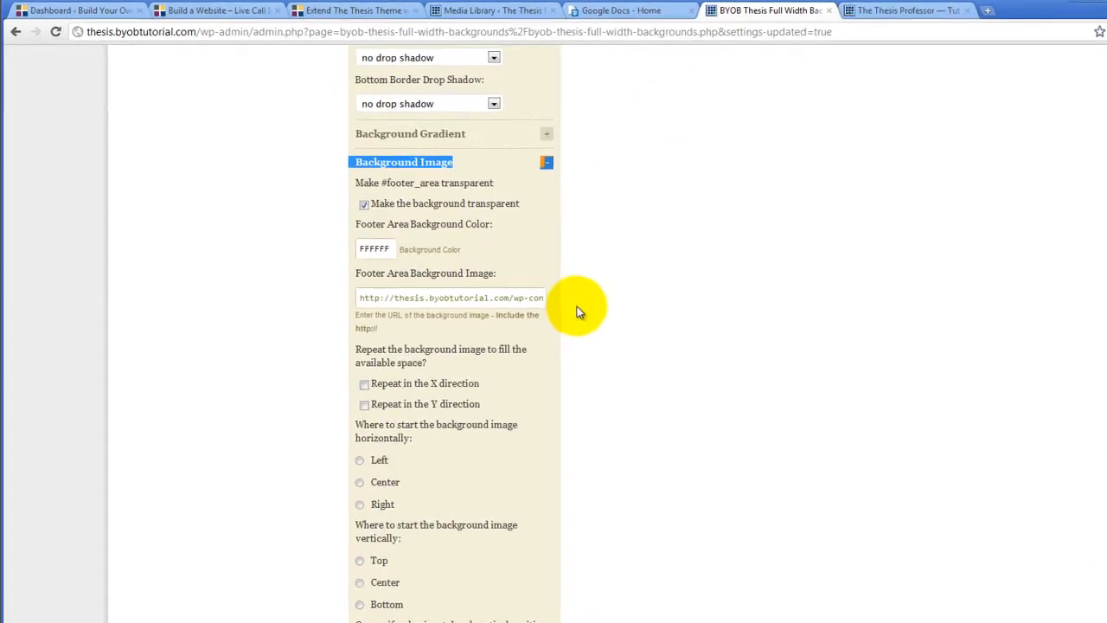
Set the footer image to repeat Y from Center and Top, save, and view the live site
scroll(560, 313, down, 2)
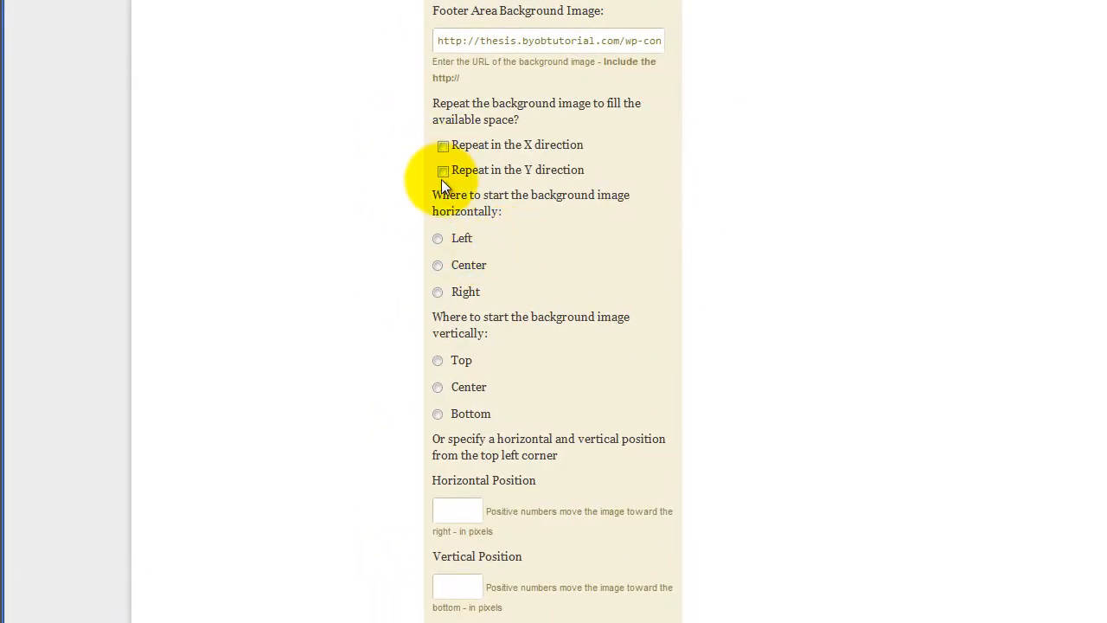
click(442, 171)
click(438, 264)
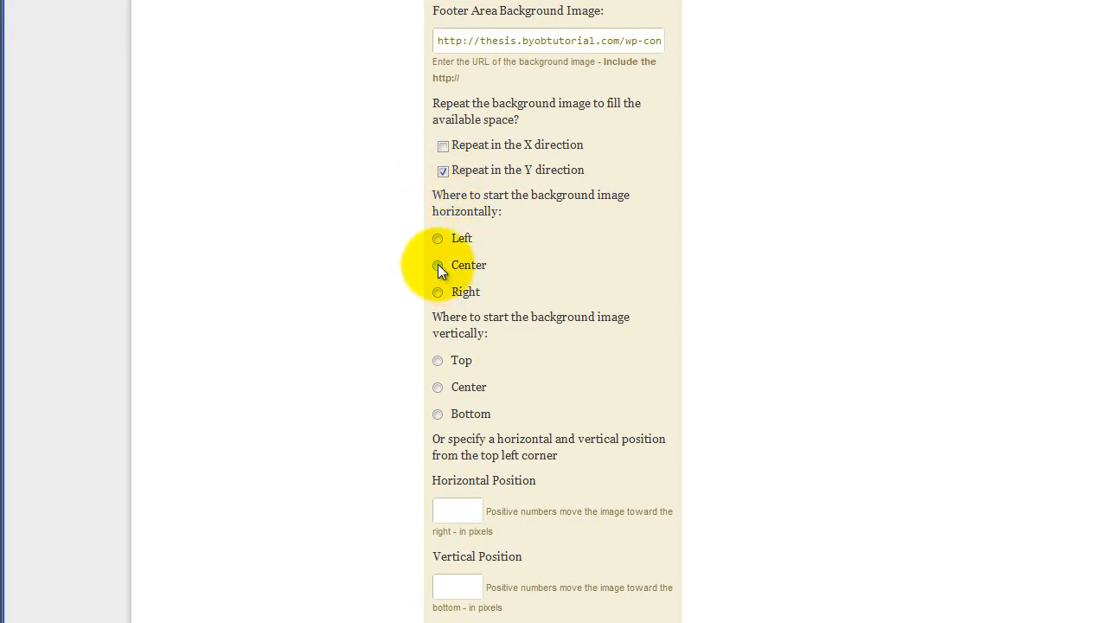
click(438, 358)
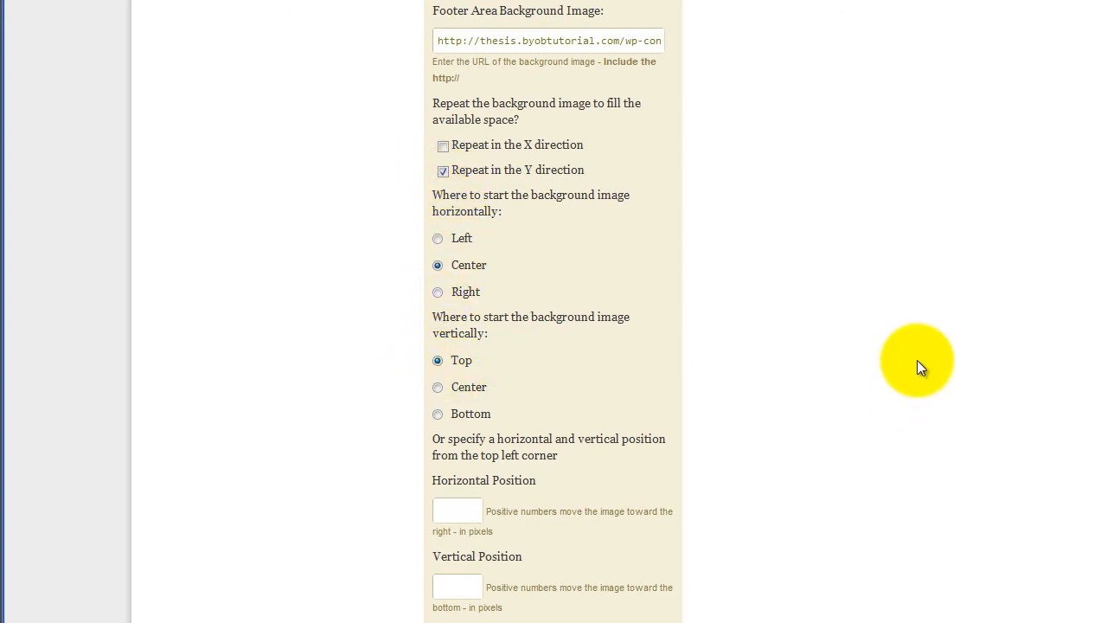
scroll(909, 359, up, 15)
click(286, 288)
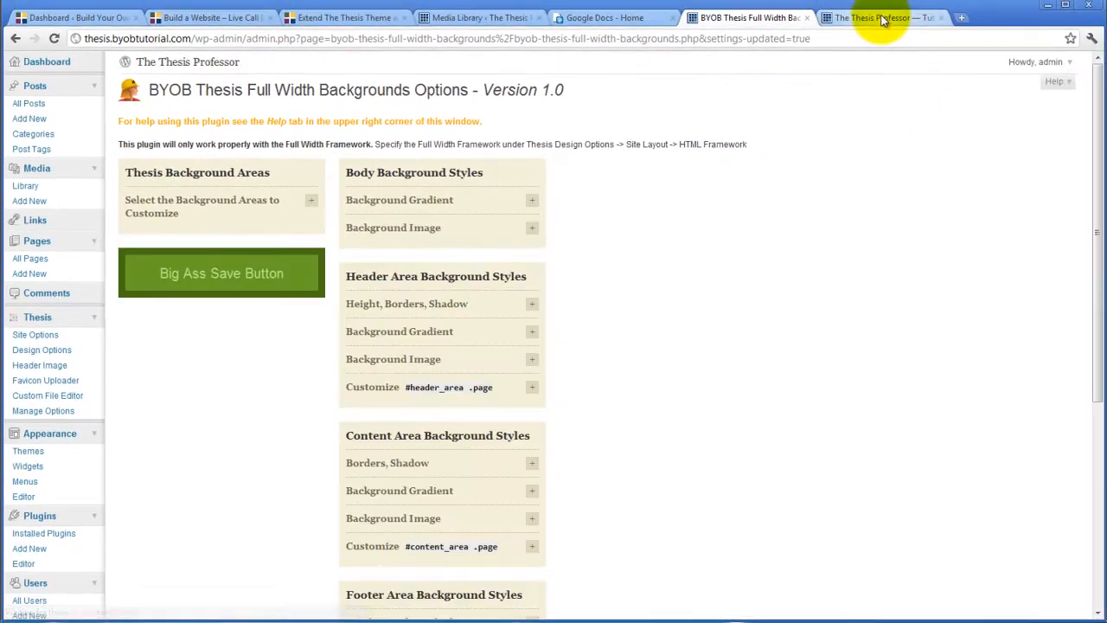
click(882, 19)
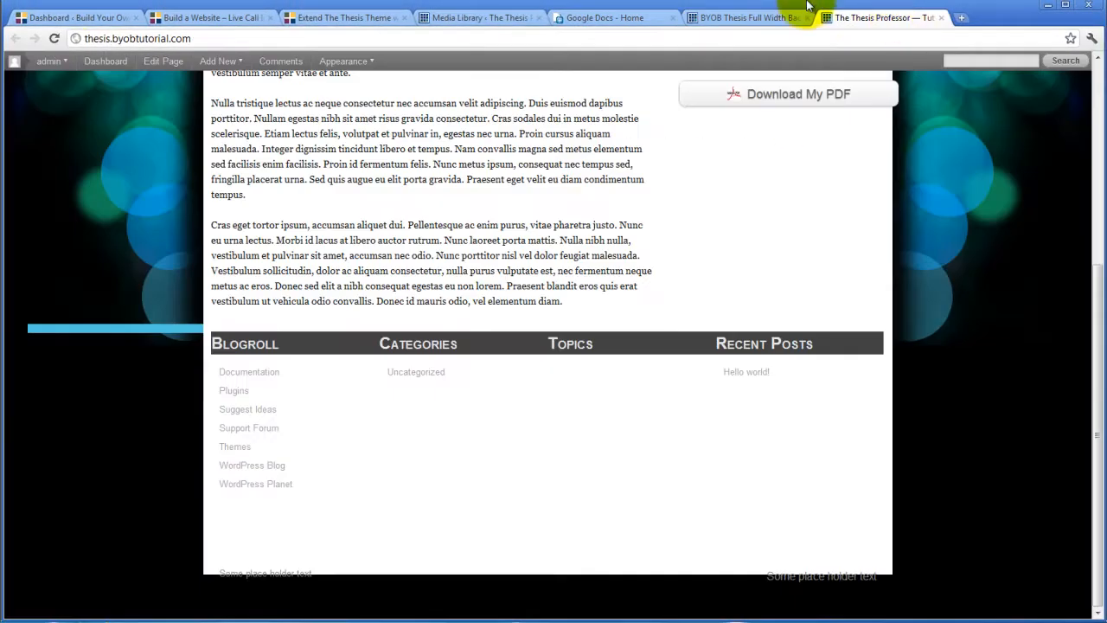
Reload the site to check the blue footer, then return to the Footer Area styles in the settings
click(52, 38)
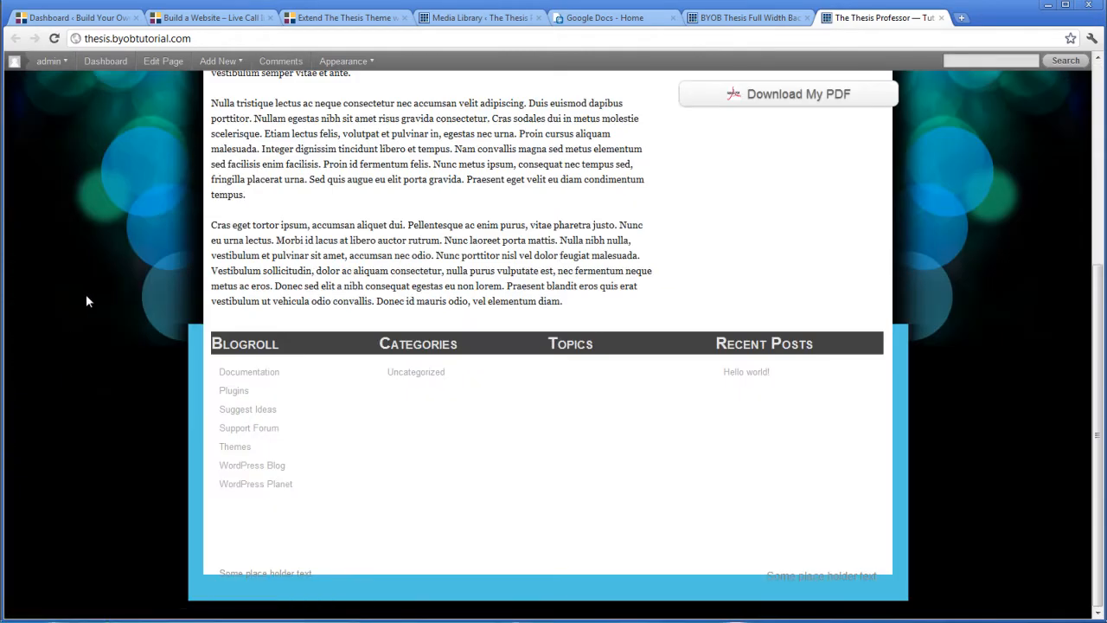
scroll(87, 324, up, 4)
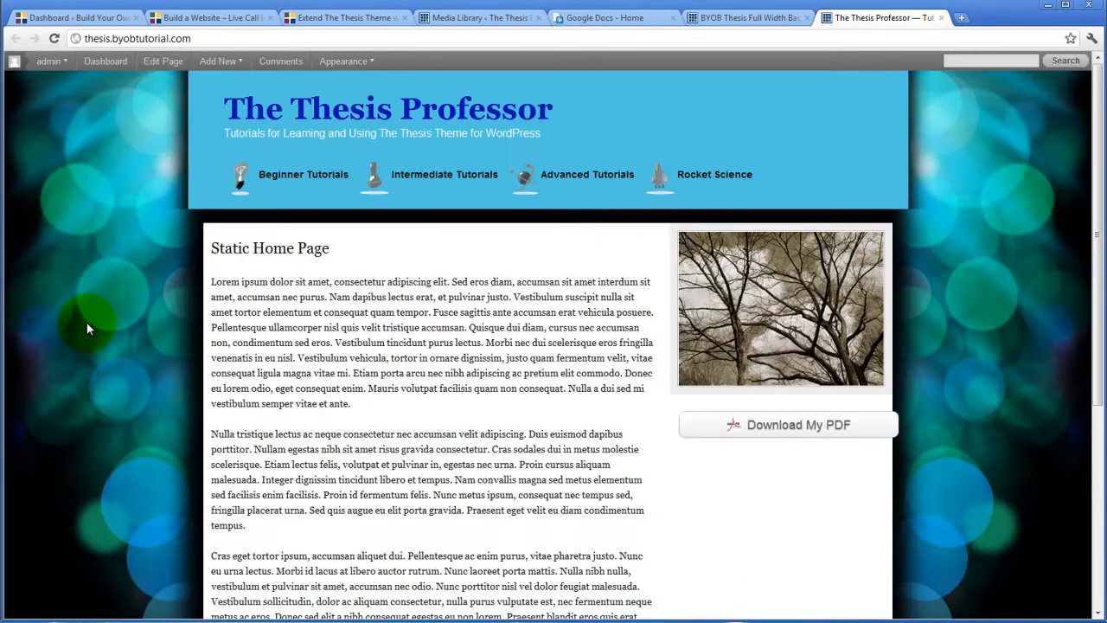
scroll(86, 324, down, 4)
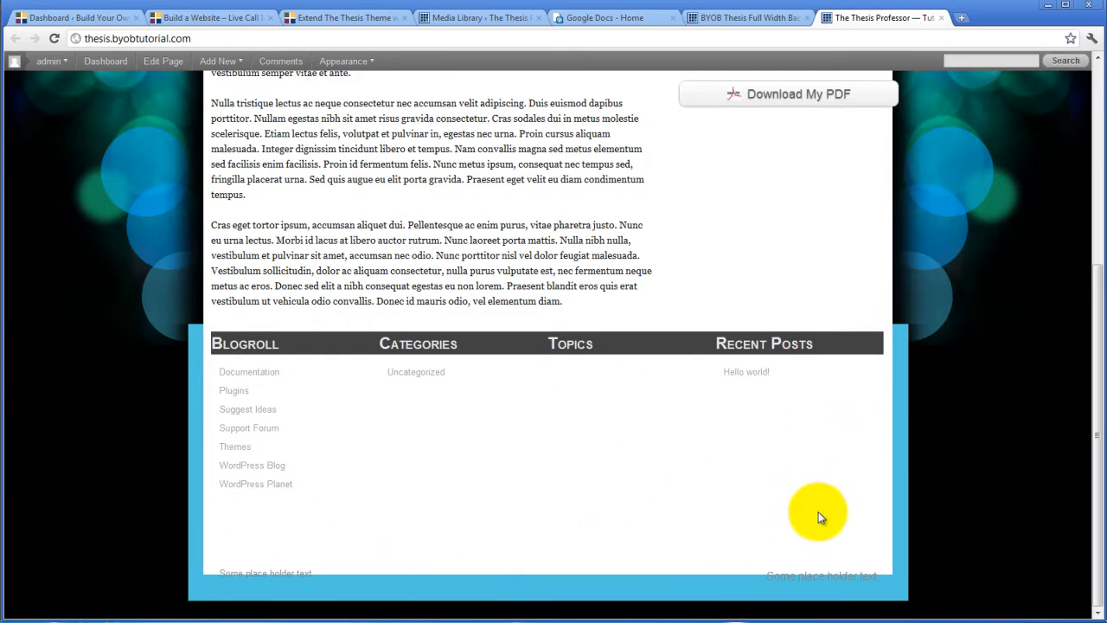
click(751, 18)
scroll(632, 311, down, 3)
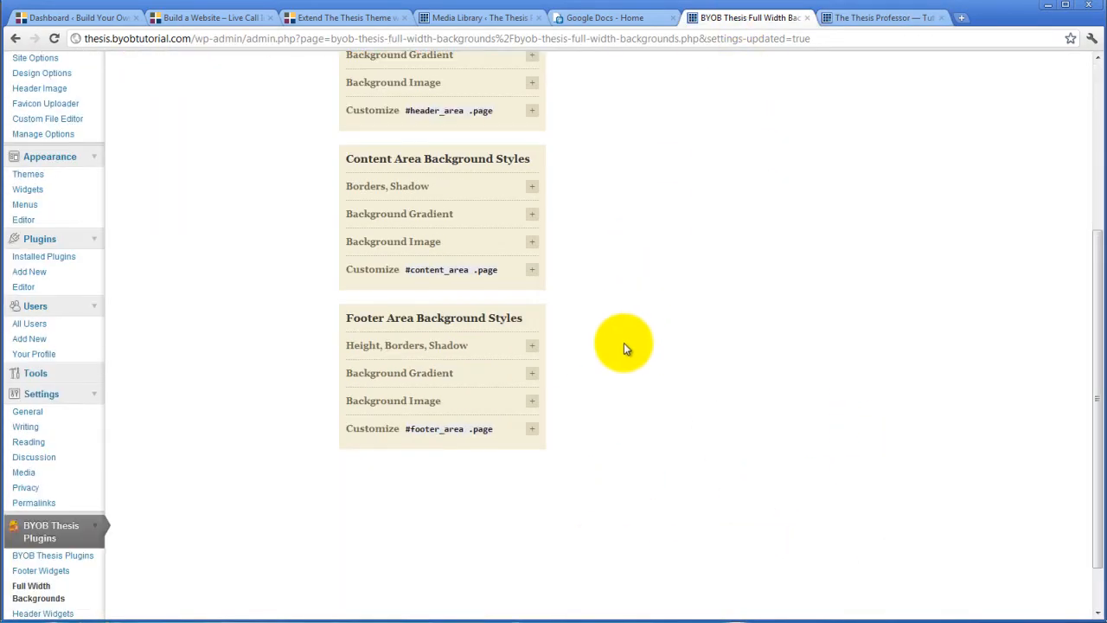
Make the #footer_area .page background transparent and save the change
click(533, 428)
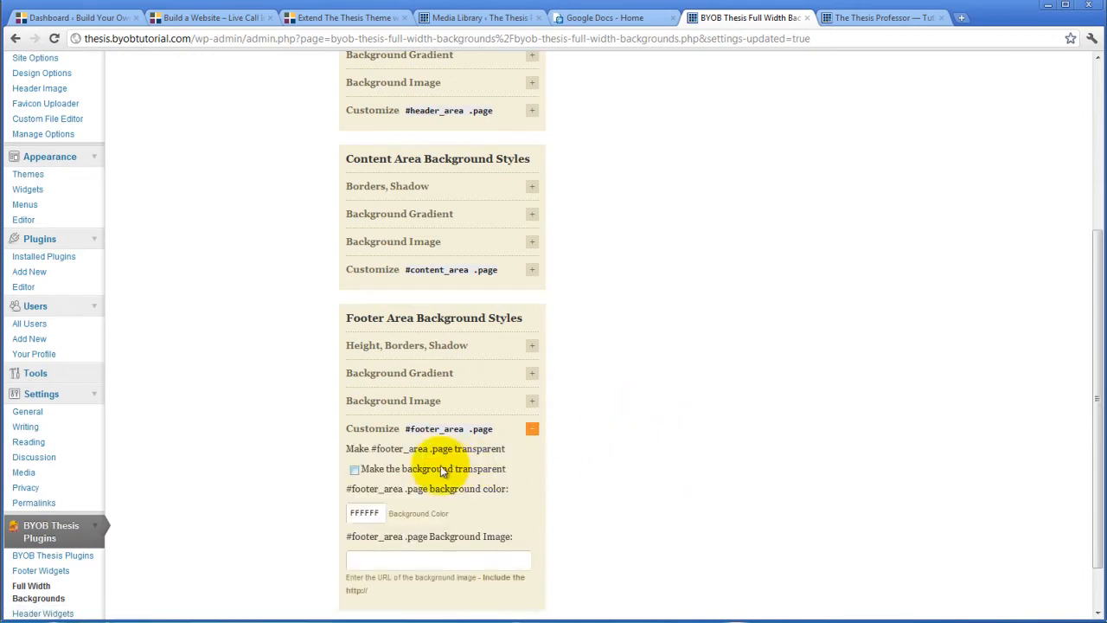
click(355, 470)
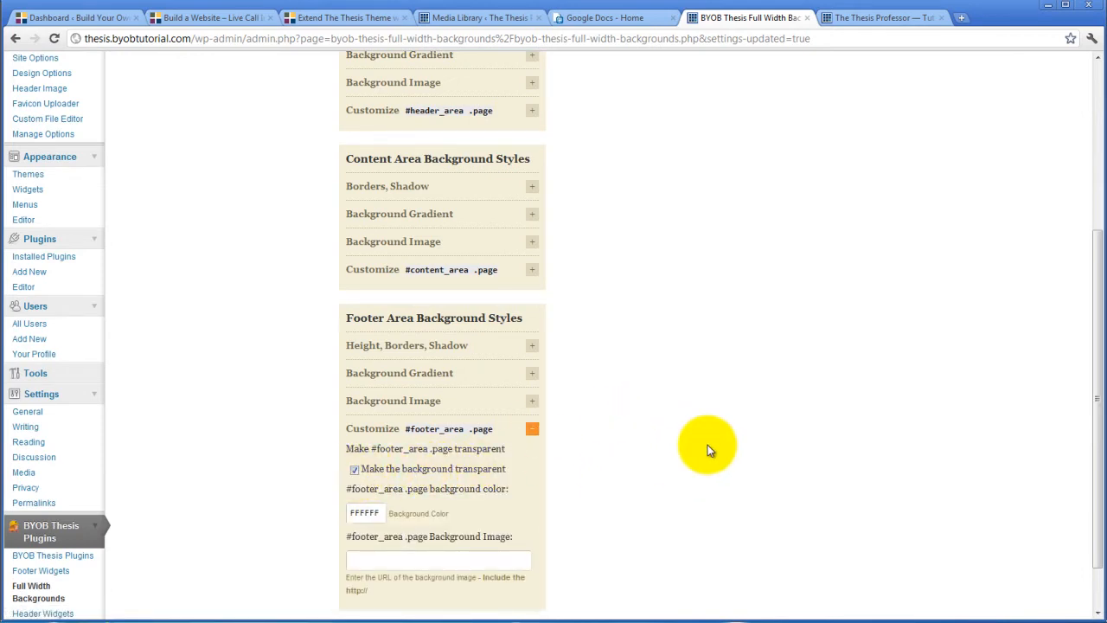
scroll(708, 444, up, 5)
click(222, 275)
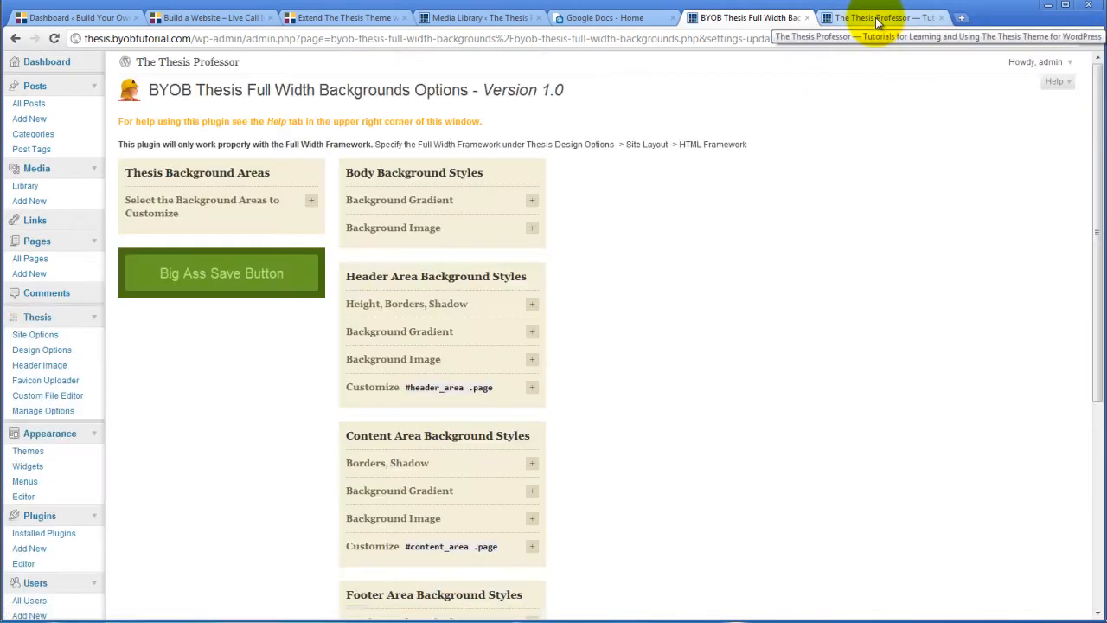
Reload the live site to see the fully blue footer, then return to the backgrounds settings
click(864, 17)
click(53, 38)
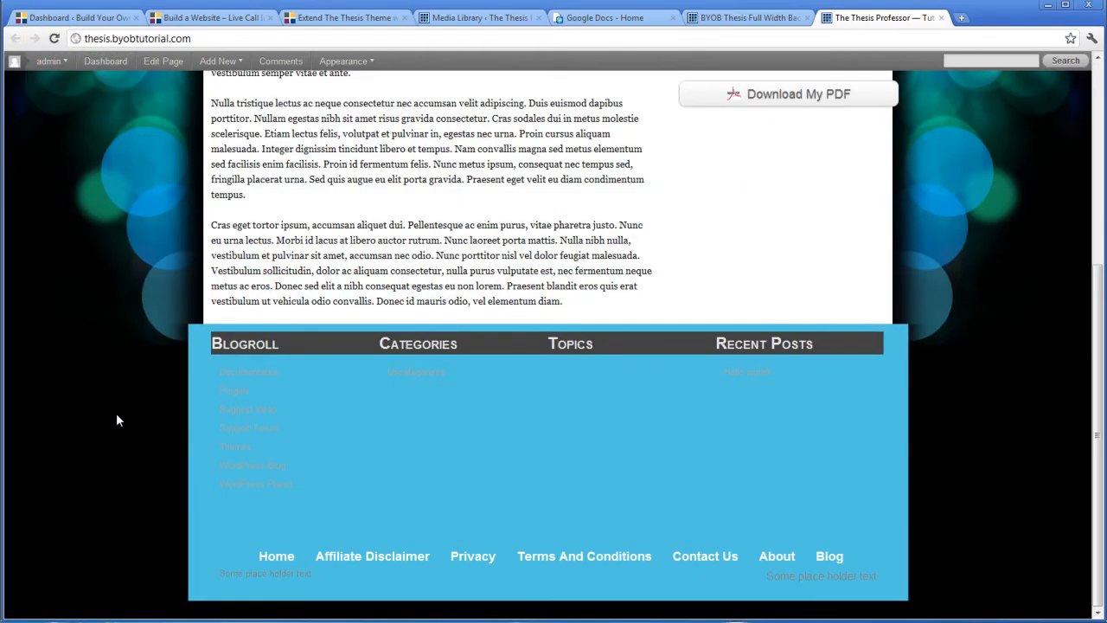
scroll(116, 420, up, 3)
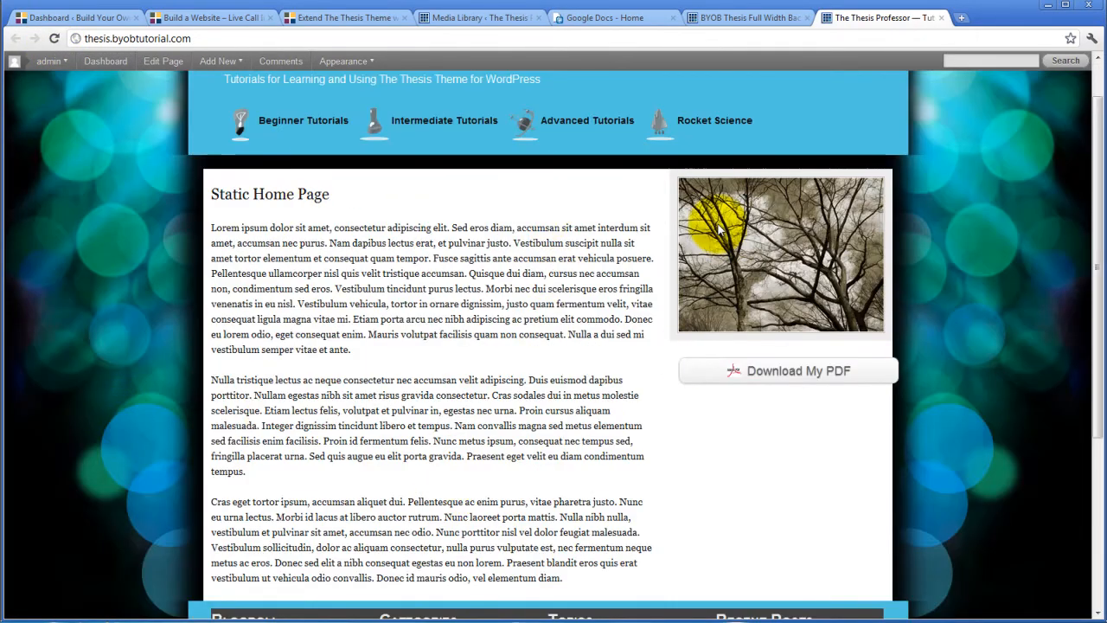
click(732, 21)
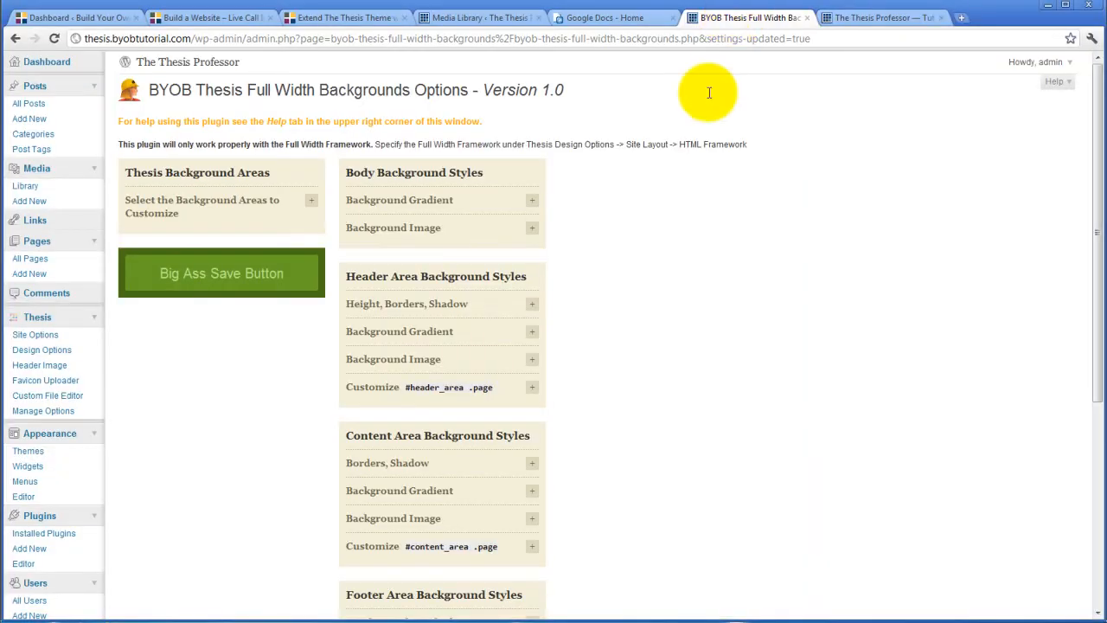
Select the header background image URL, then expand the Content Area Background Image options
scroll(642, 321, down, 2)
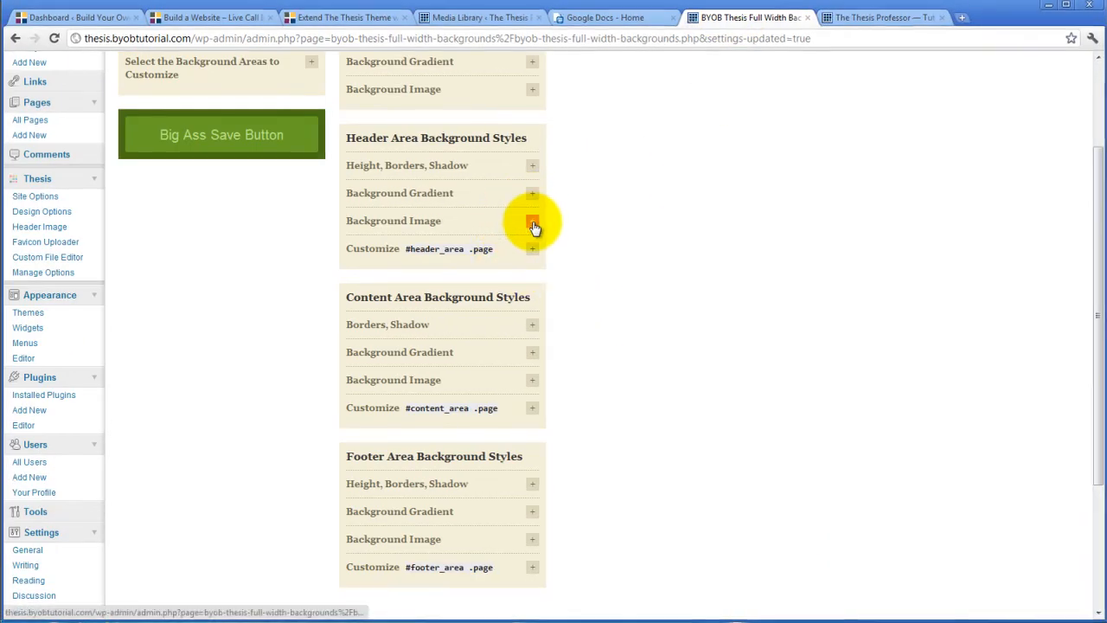
click(531, 221)
click(375, 353)
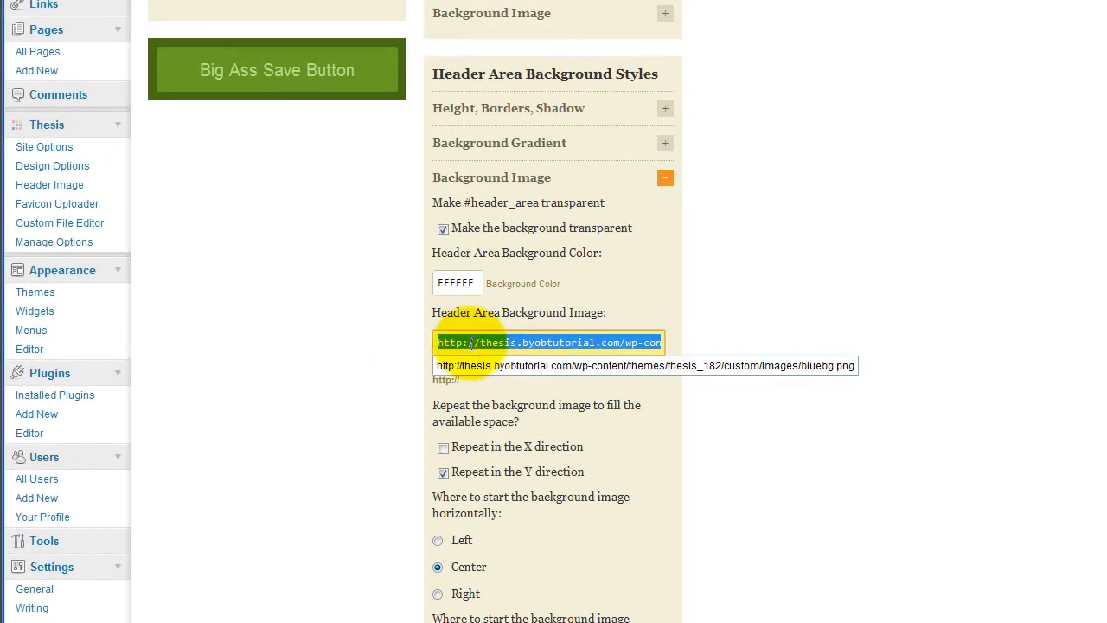
click(776, 293)
scroll(778, 300, down, 3)
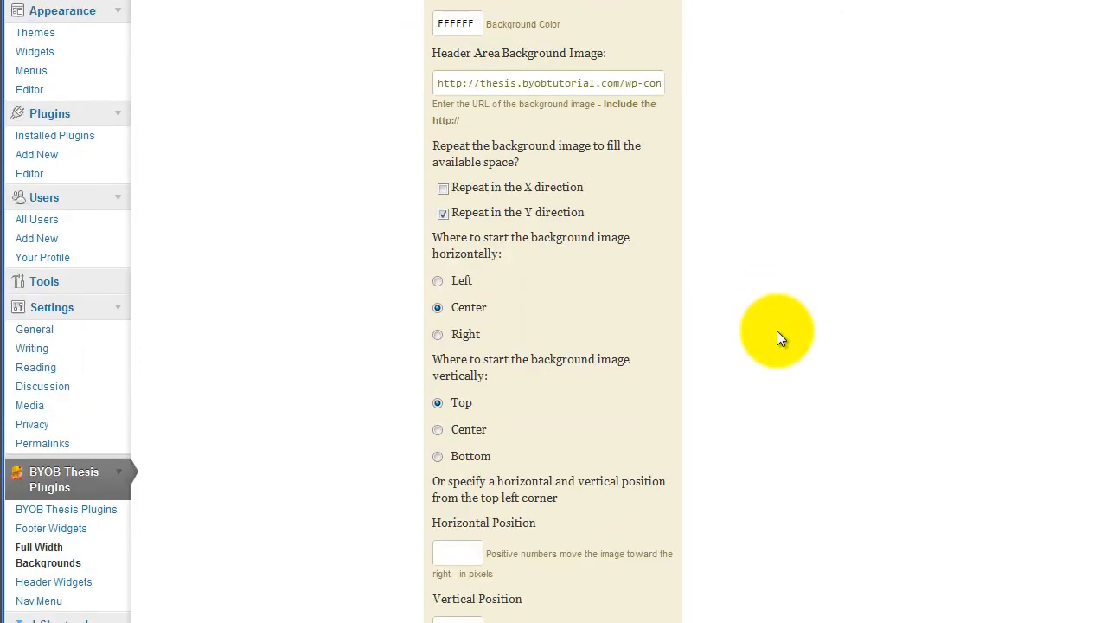
scroll(777, 331, down, 4)
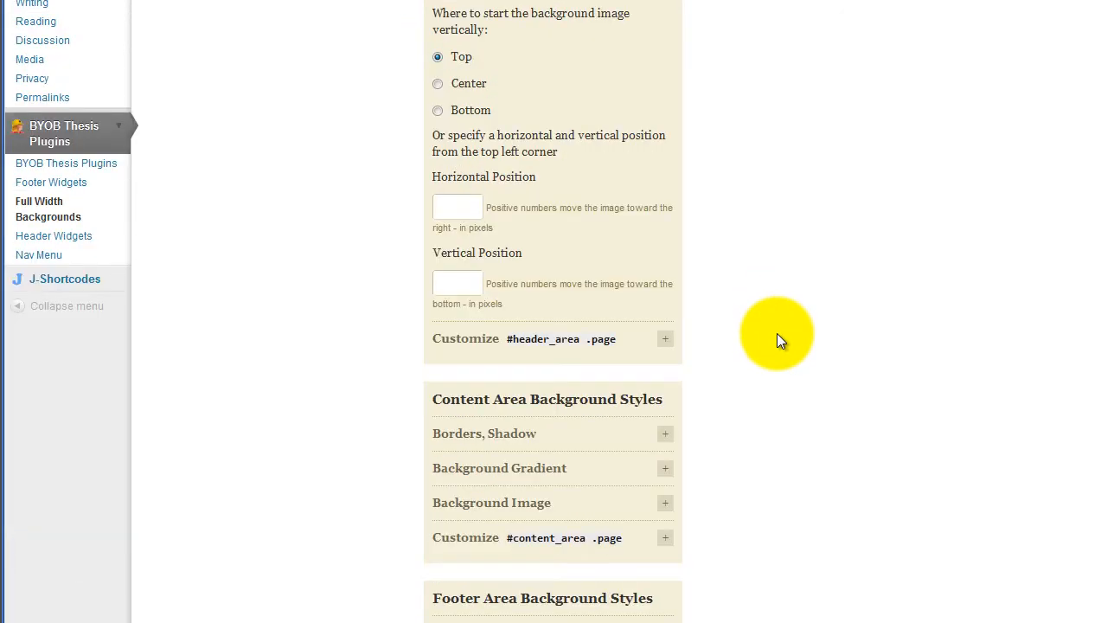
click(665, 502)
scroll(736, 477, down, 5)
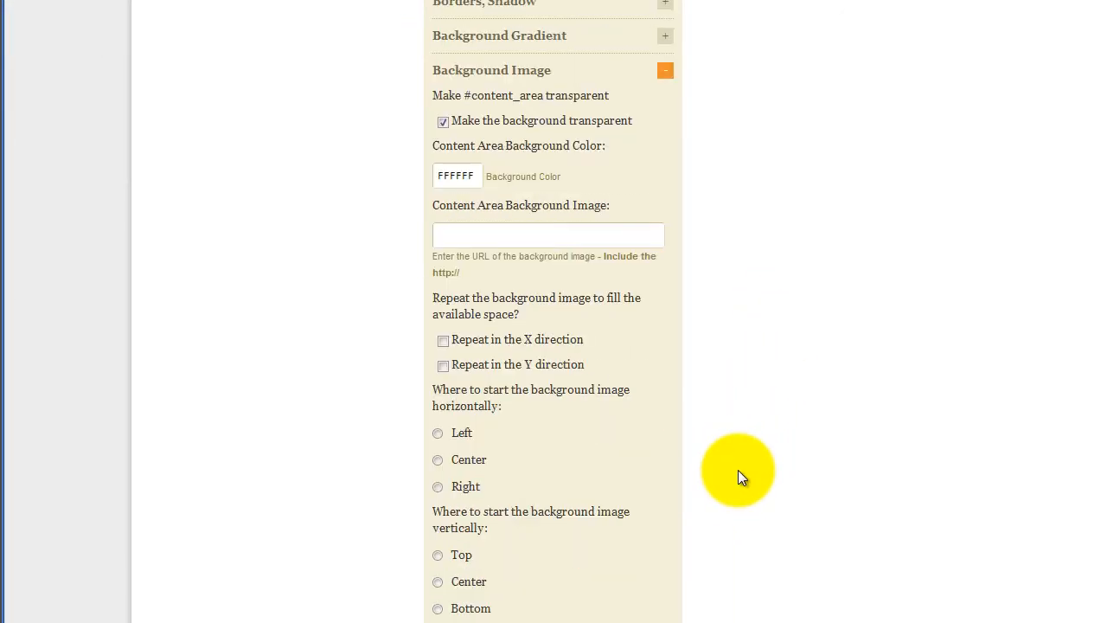
Set the content area background to the pasted bluebg.png URL, repeating vertically from top centre
click(486, 238)
key(ctrl+v)
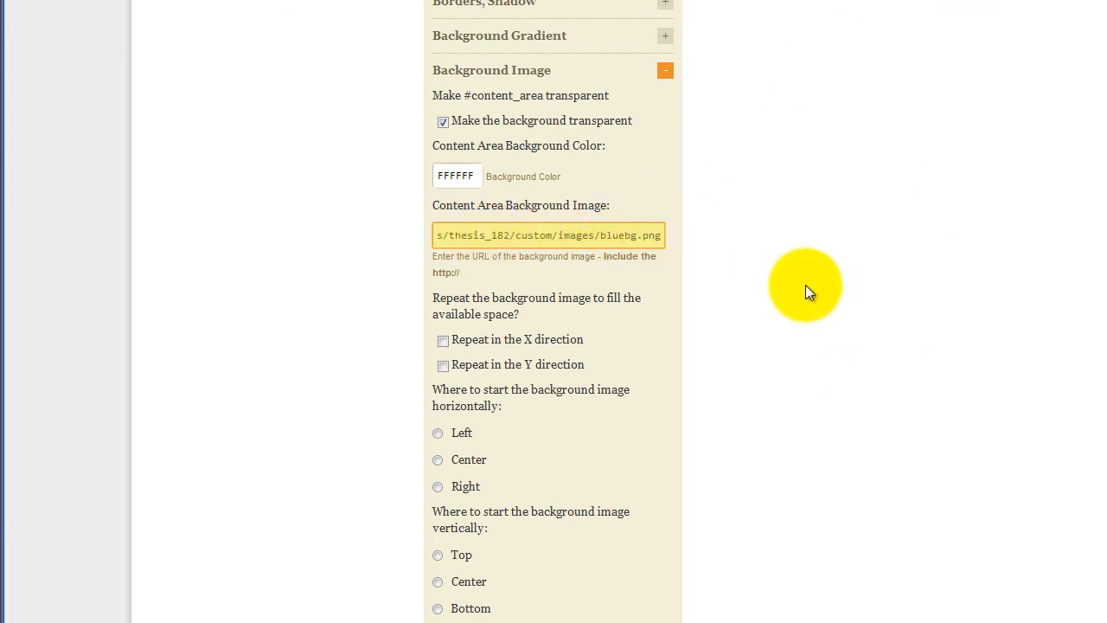
click(444, 366)
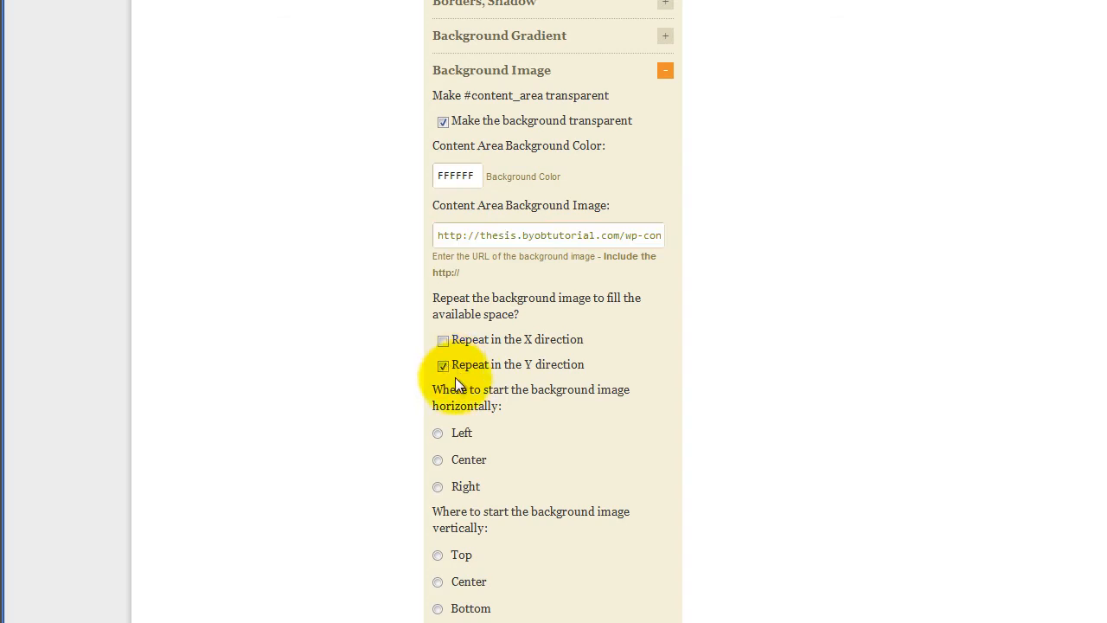
click(437, 459)
click(438, 555)
Make the content area's #content_area .page box transparent and save the settings
scroll(773, 443, down, 4)
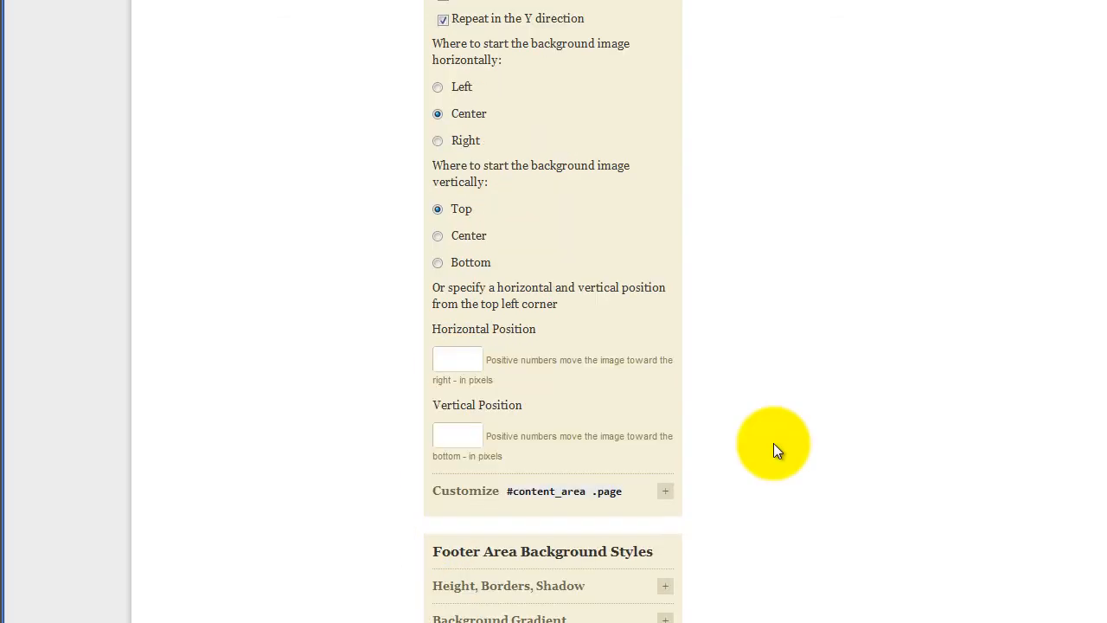
click(665, 490)
click(443, 541)
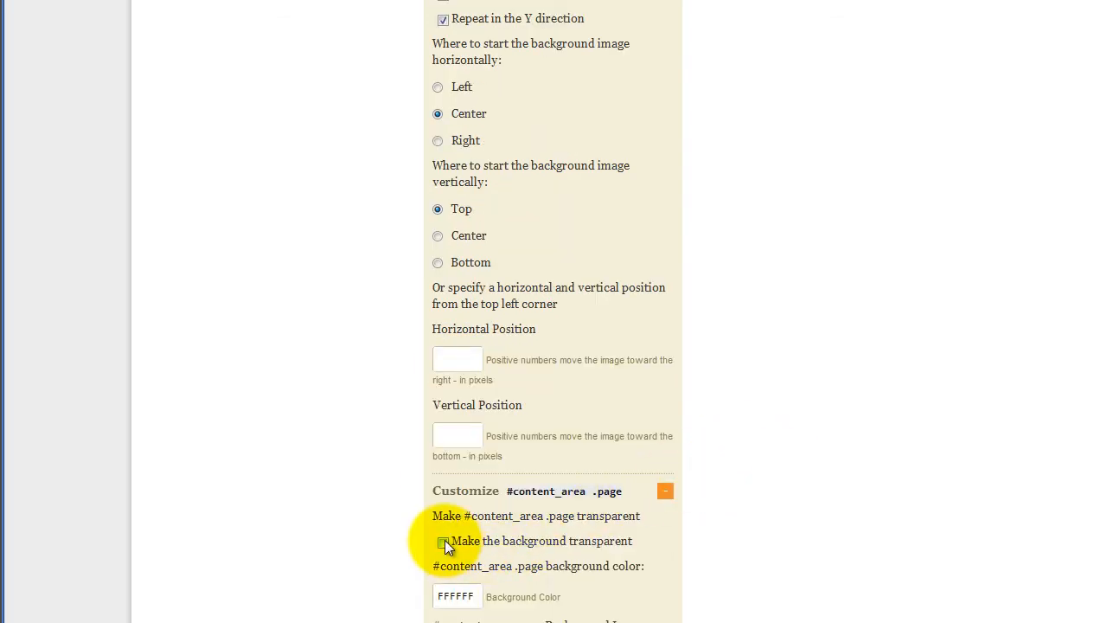
scroll(790, 518, up, 18)
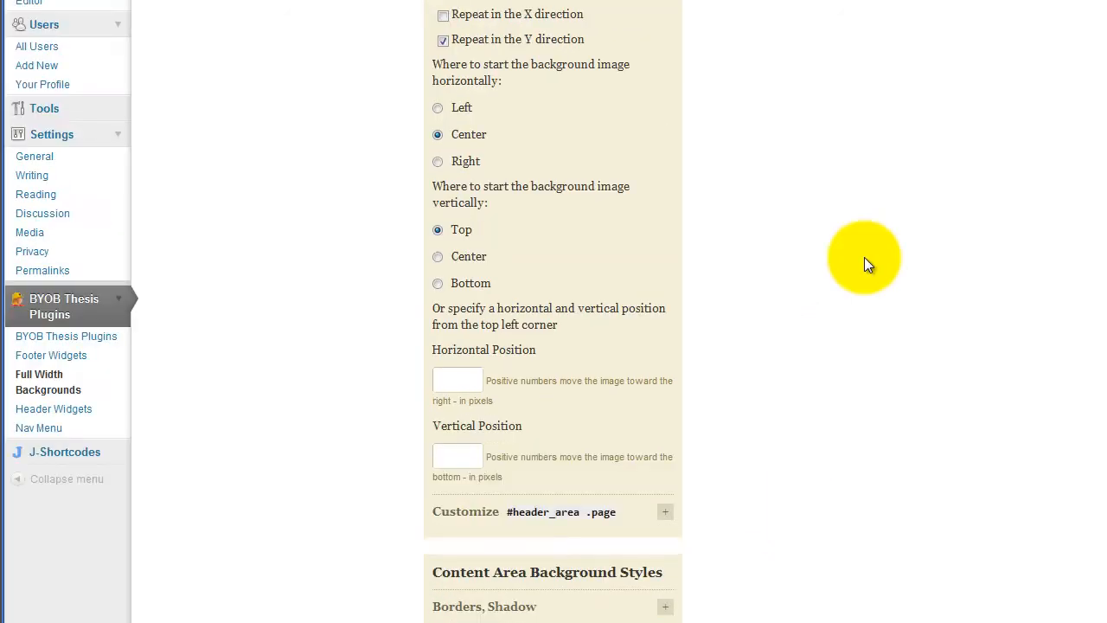
click(214, 243)
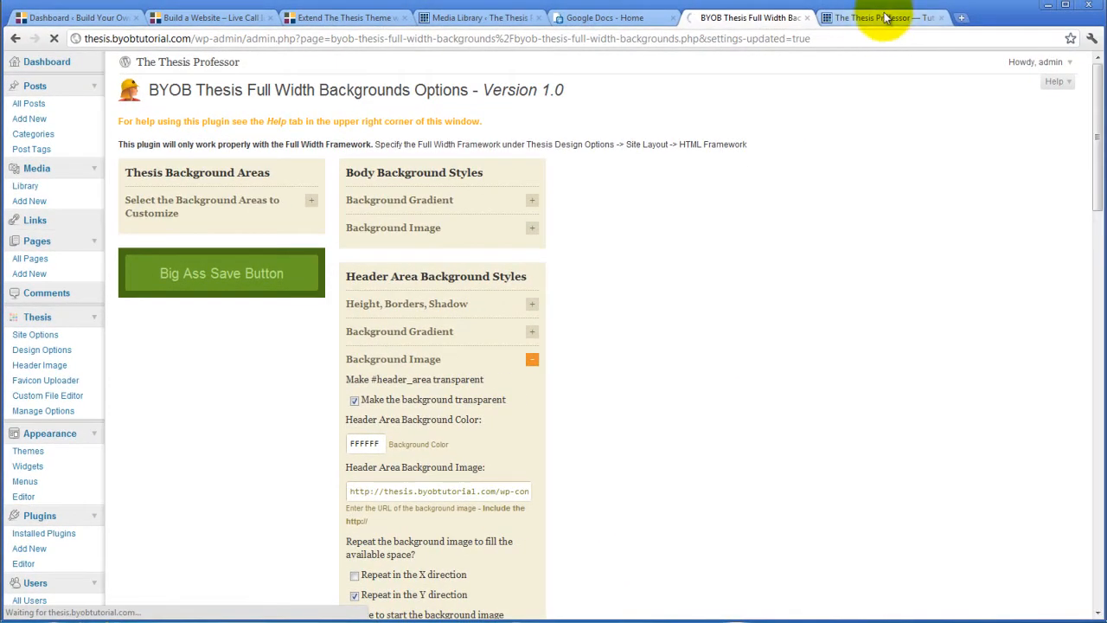
View the live Thesis Professor site and scroll through it to check the blue content area
click(887, 19)
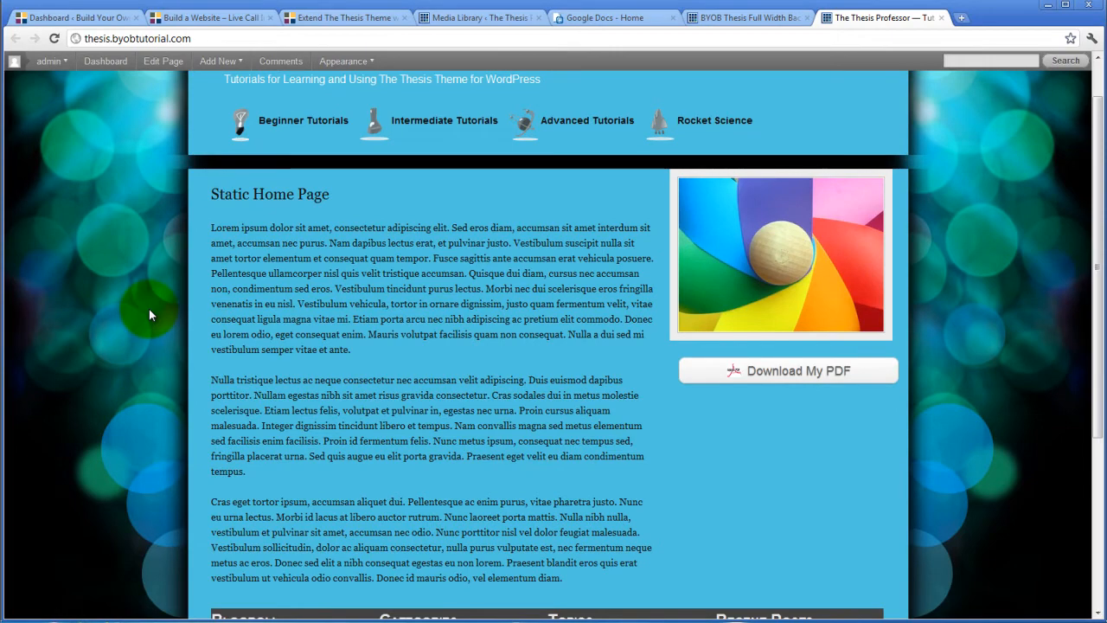
scroll(149, 315, down, 3)
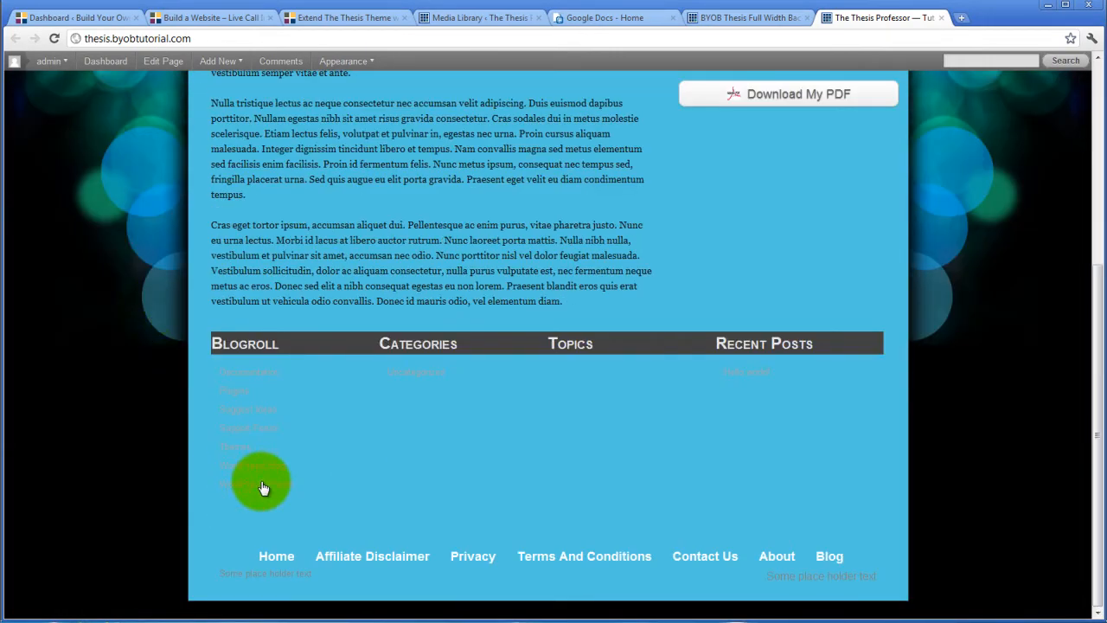
scroll(263, 493, up, 4)
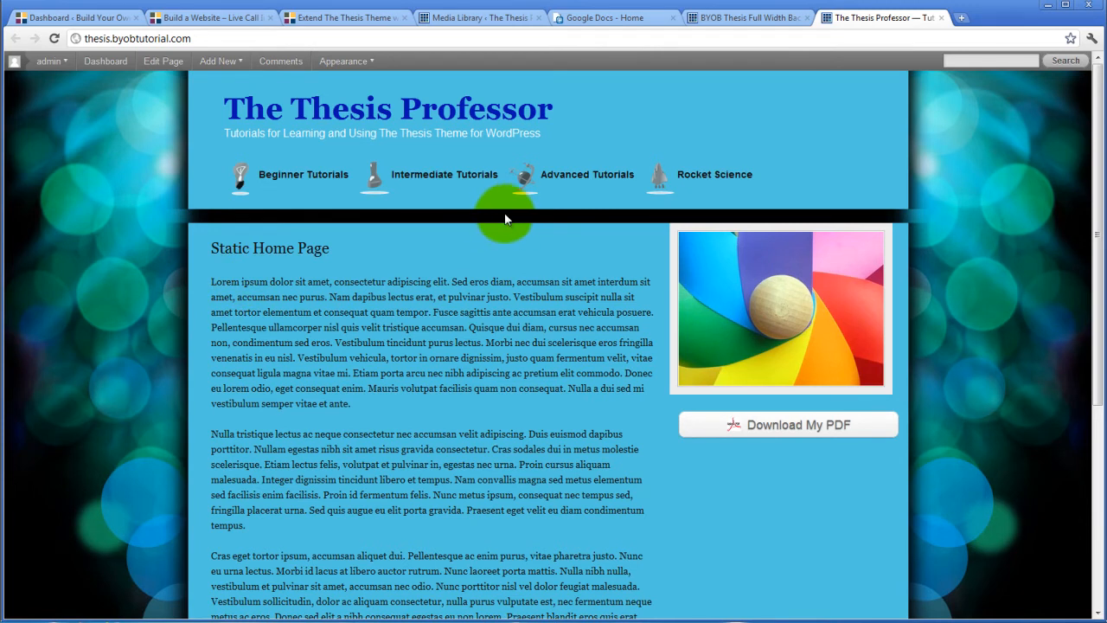
Change the Header Area Height from 200 to 220, save, and return to the live site
click(739, 19)
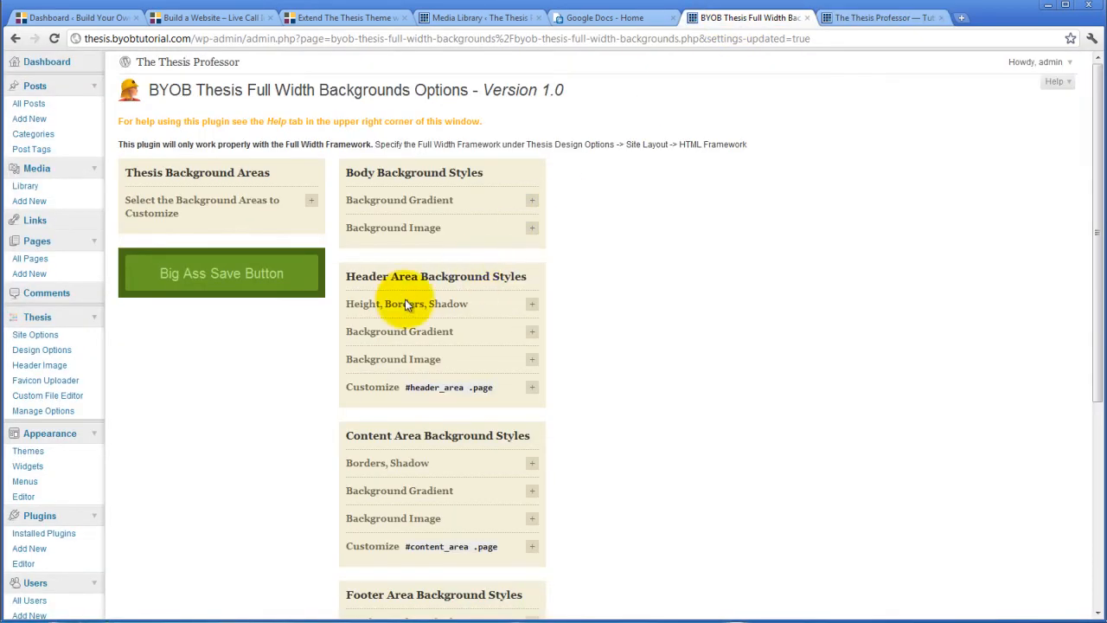
scroll(252, 395, down, 5)
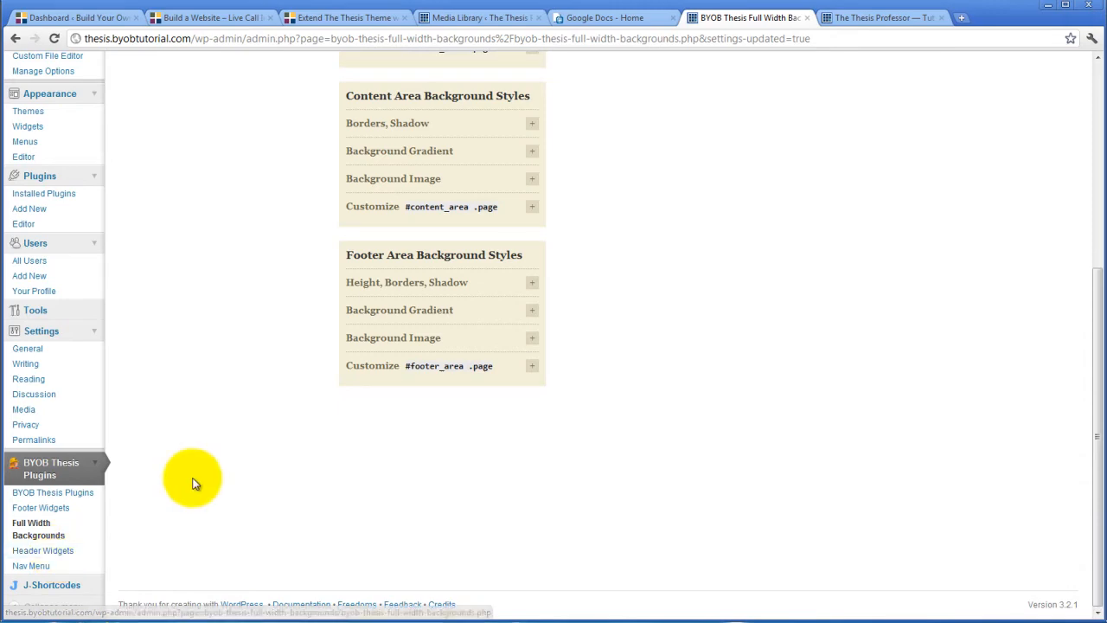
scroll(193, 480, up, 10)
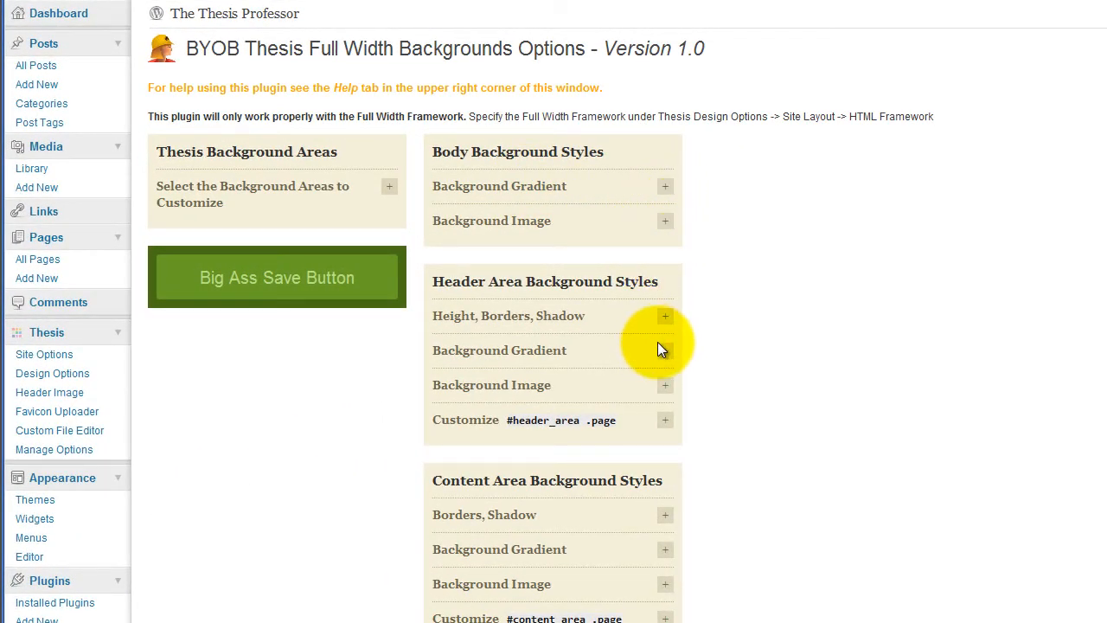
click(663, 318)
click(447, 370)
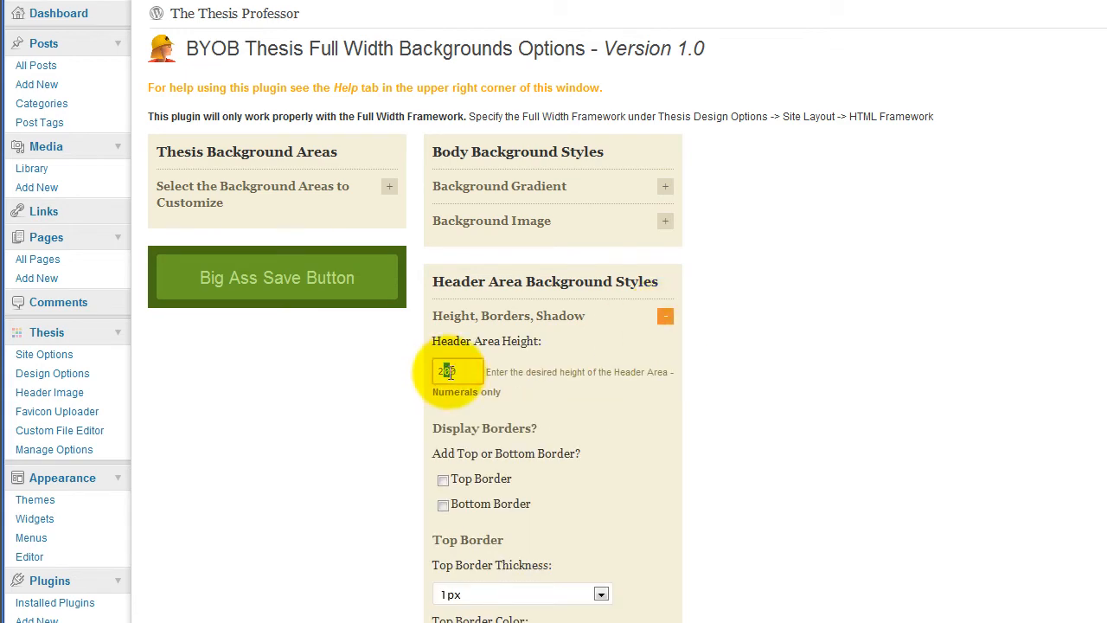
text(2)
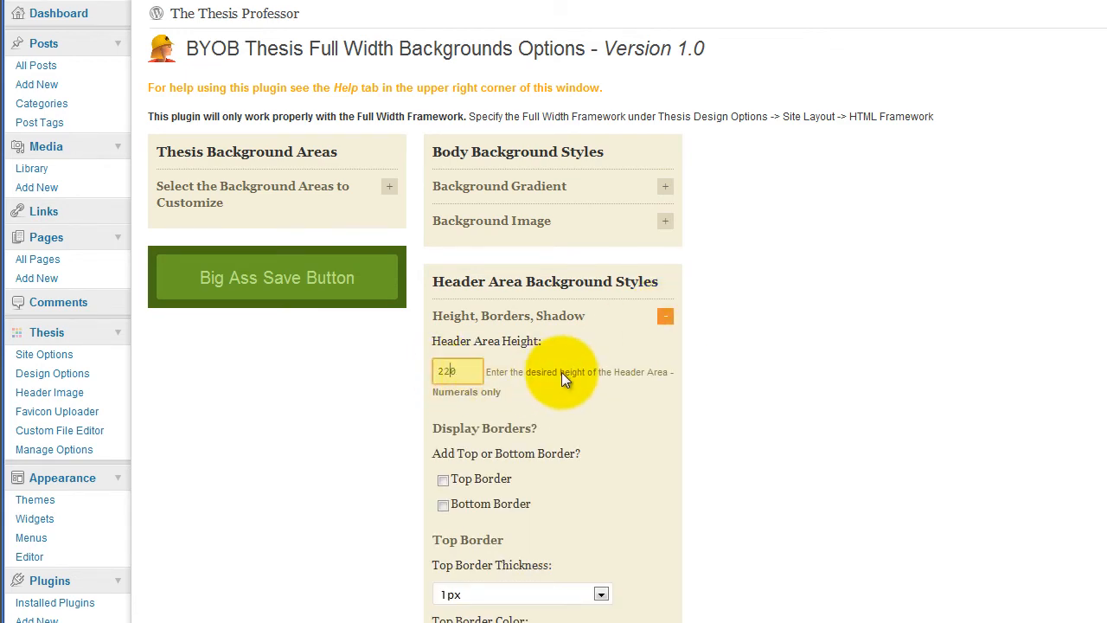
click(263, 278)
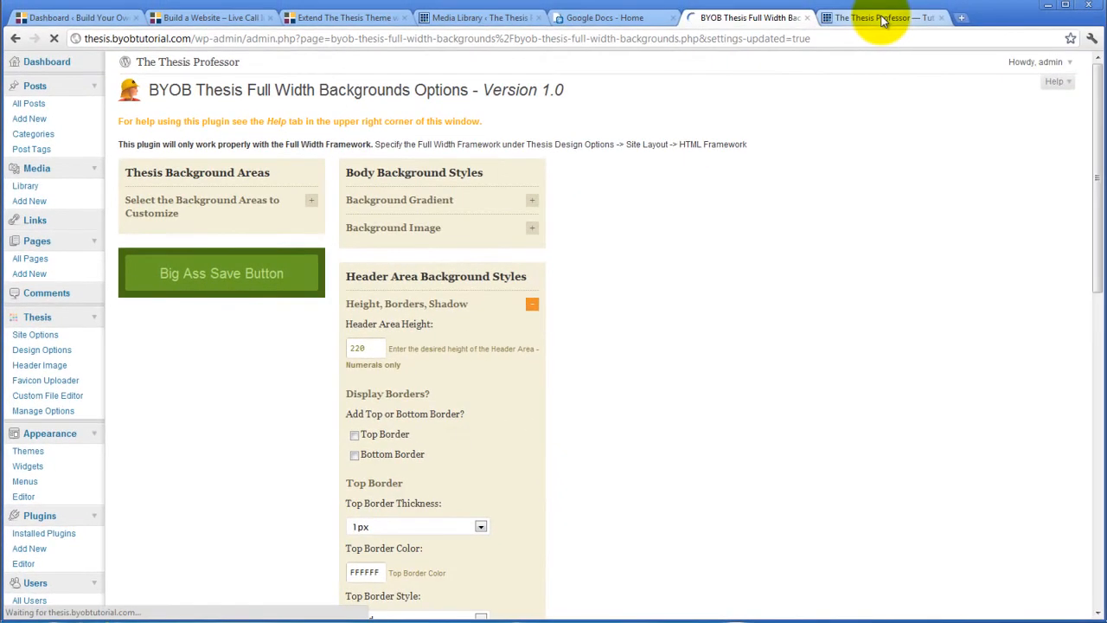
click(882, 19)
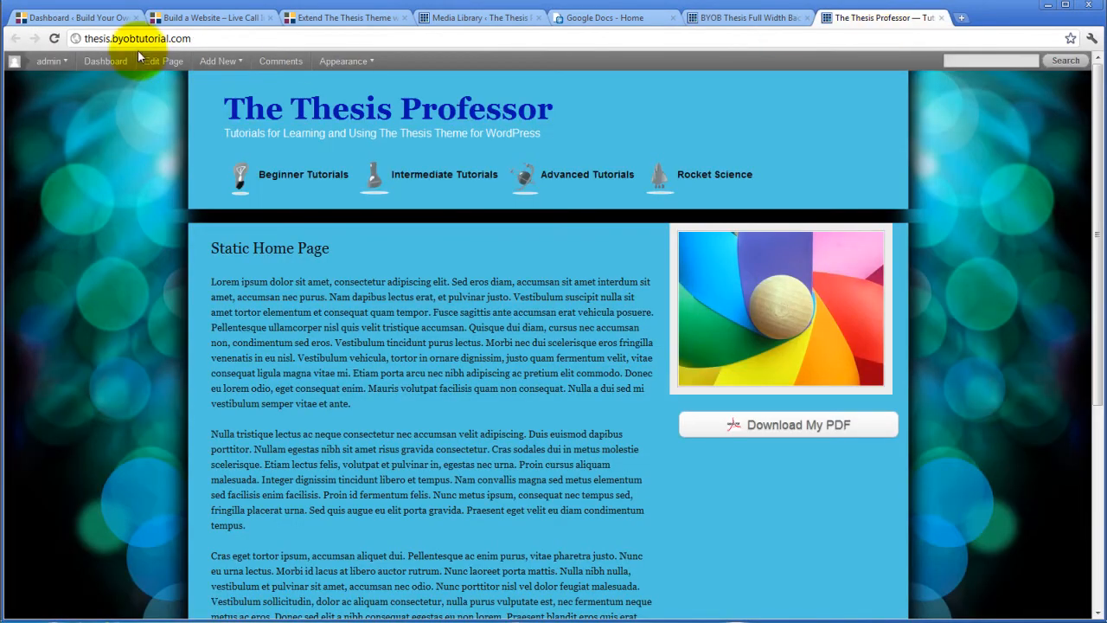
Reload the live site to inspect the taller header, then go back to the Full Width Backgrounds options
click(53, 38)
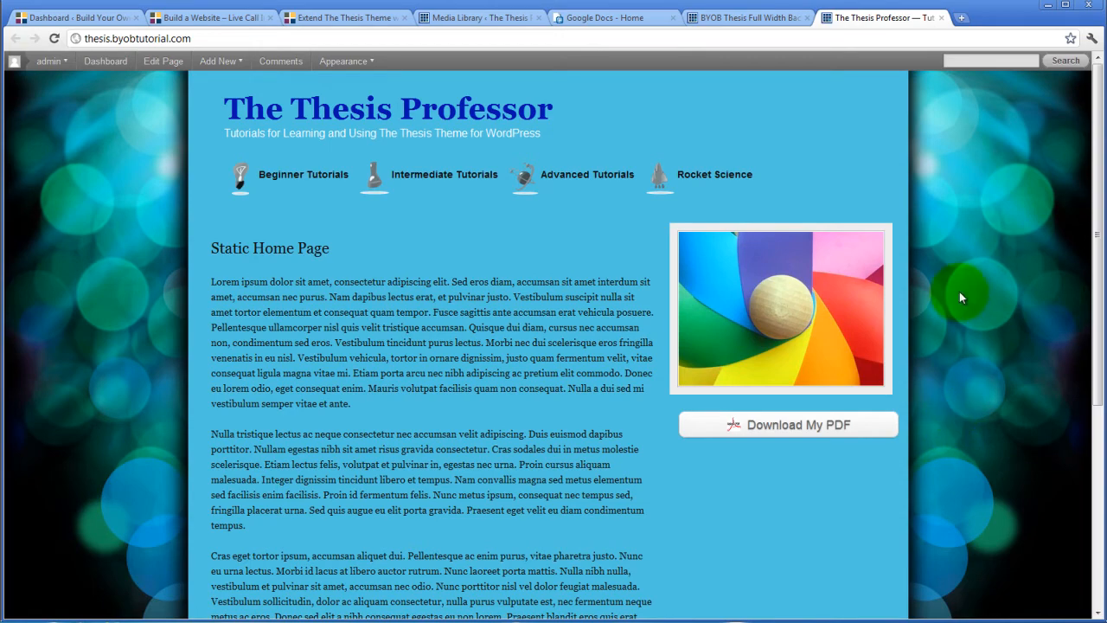
scroll(955, 176, down, 4)
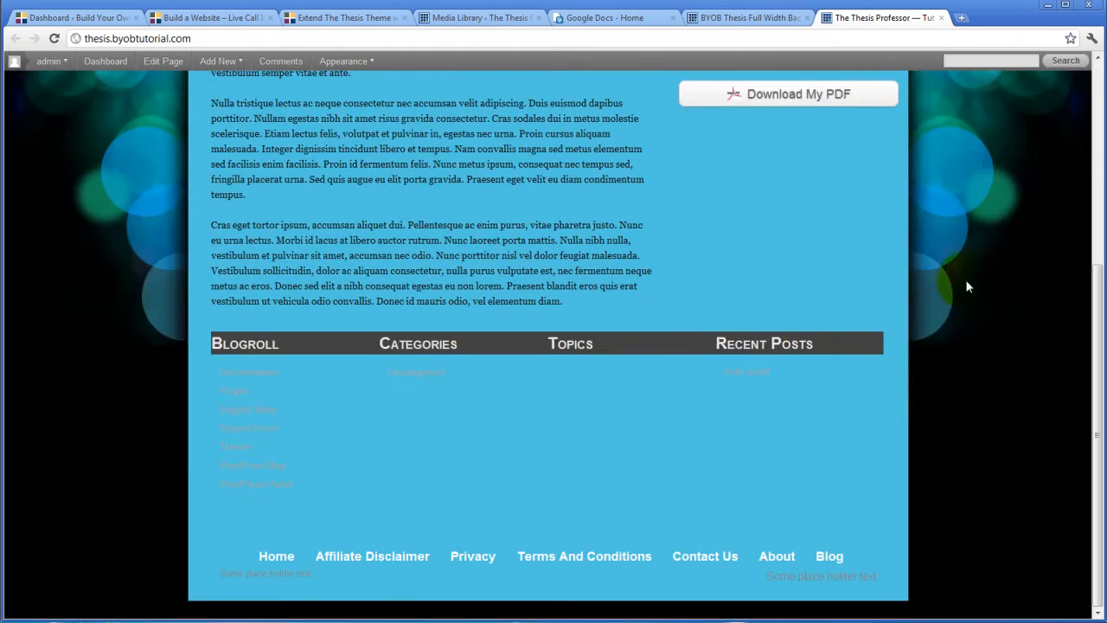
scroll(952, 233, up, 4)
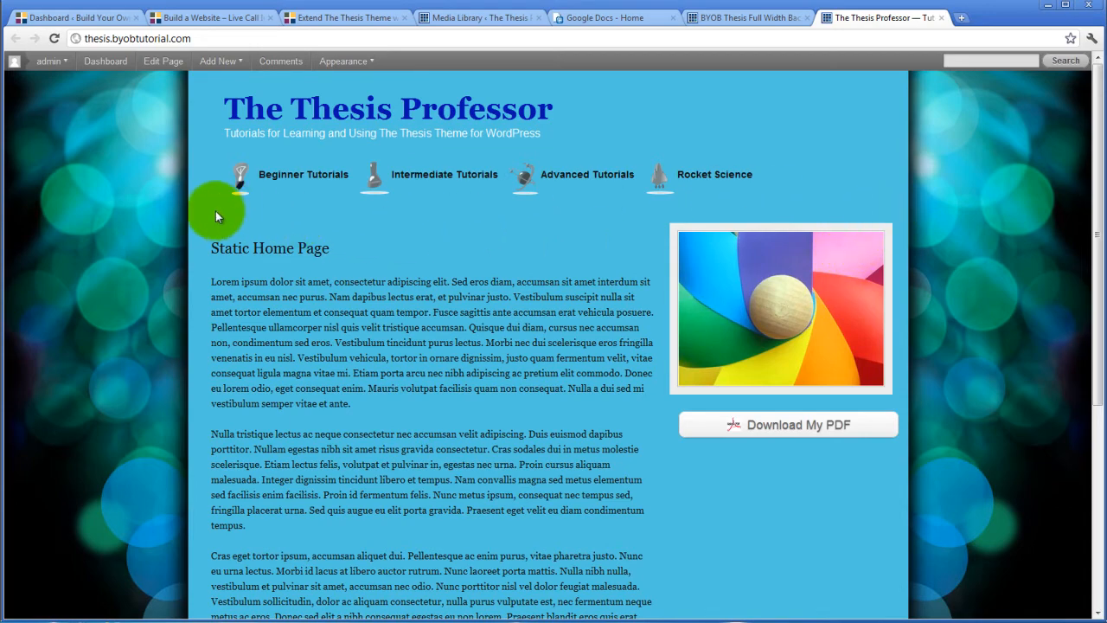
scroll(331, 300, down, 3)
scroll(610, 268, up, 5)
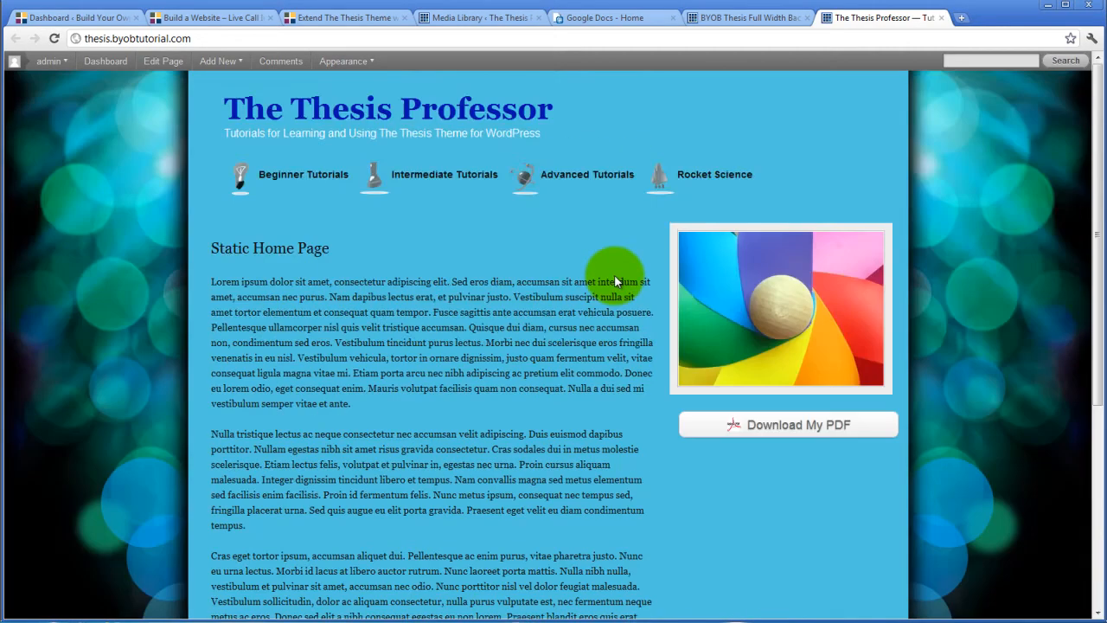
click(749, 19)
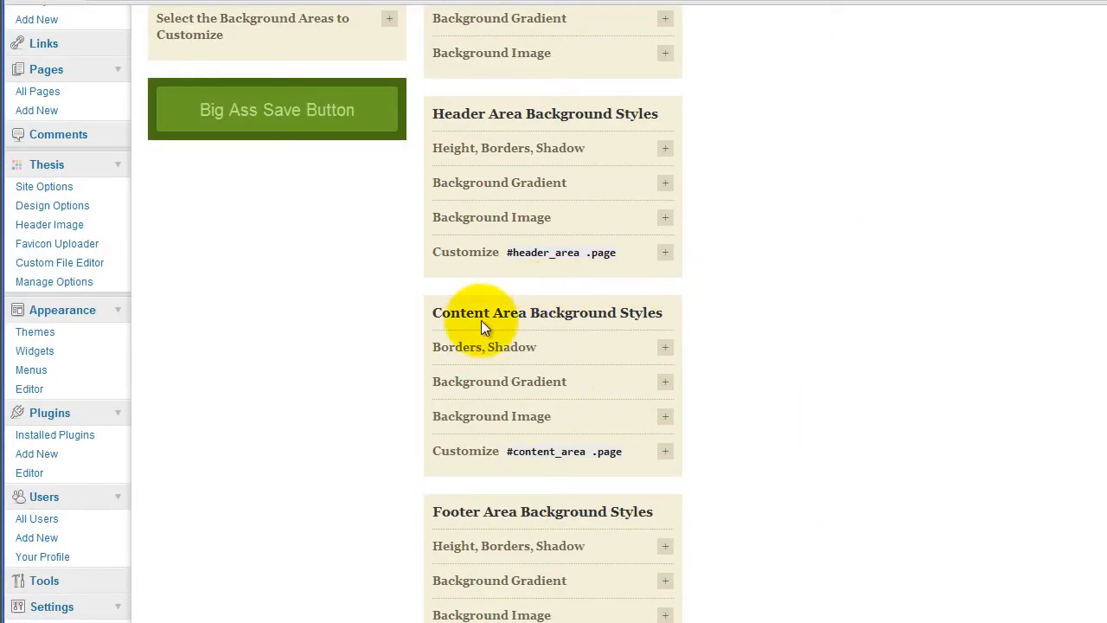
Edit the content area background image URL from bluebg.png to bluewhite-content-bg.png
click(664, 418)
scroll(920, 401, down, 3)
drag(615, 327, 758, 338)
click(629, 322)
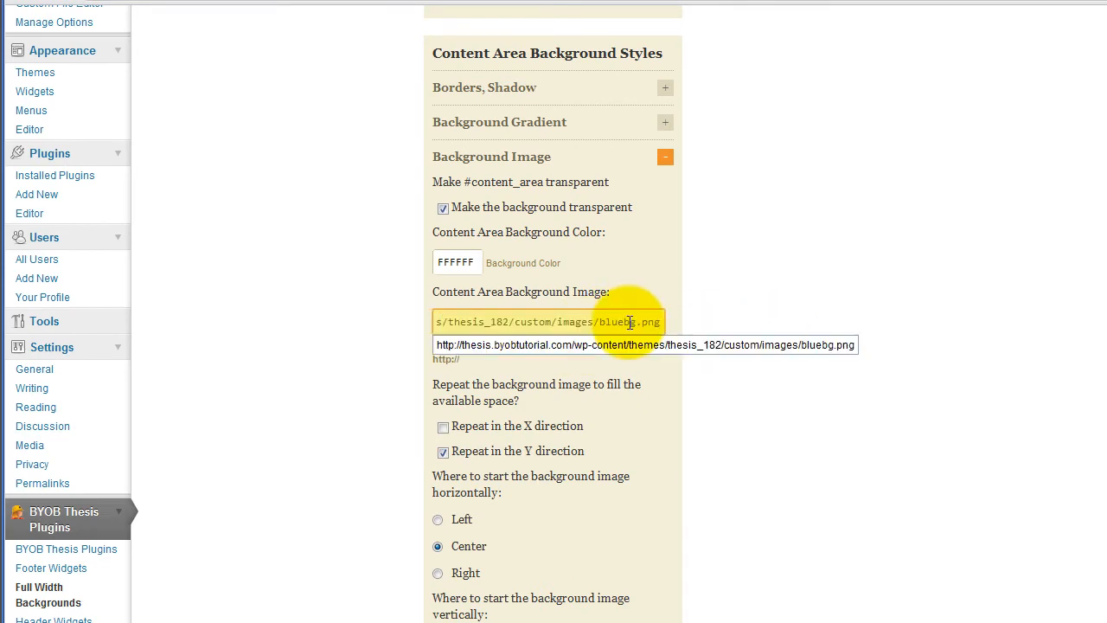
key(Down)
click(574, 331)
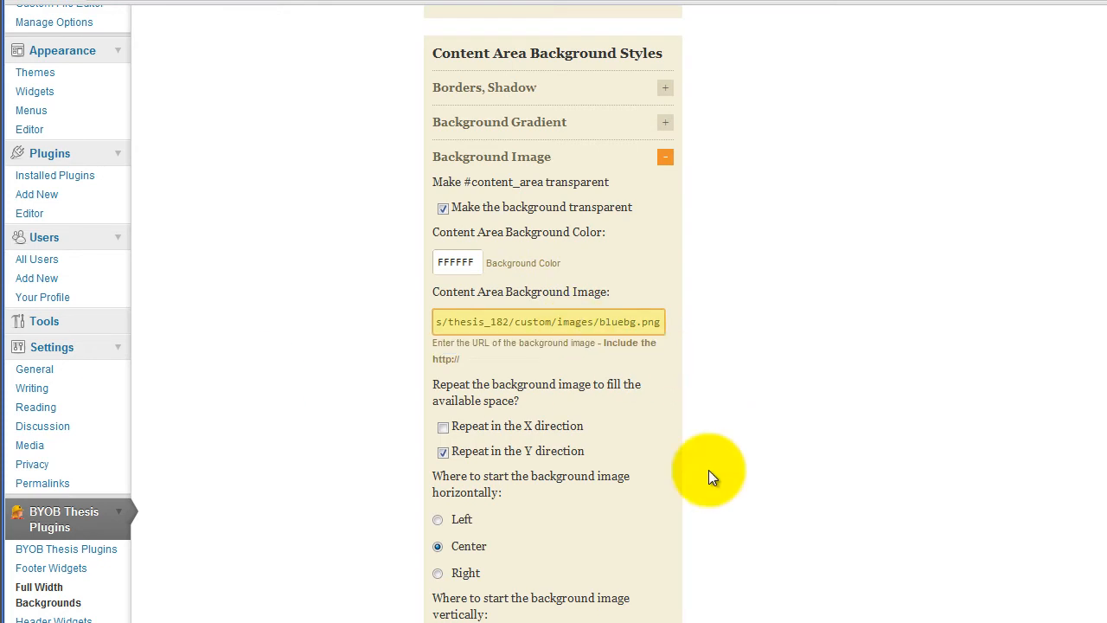
text(white-cont)
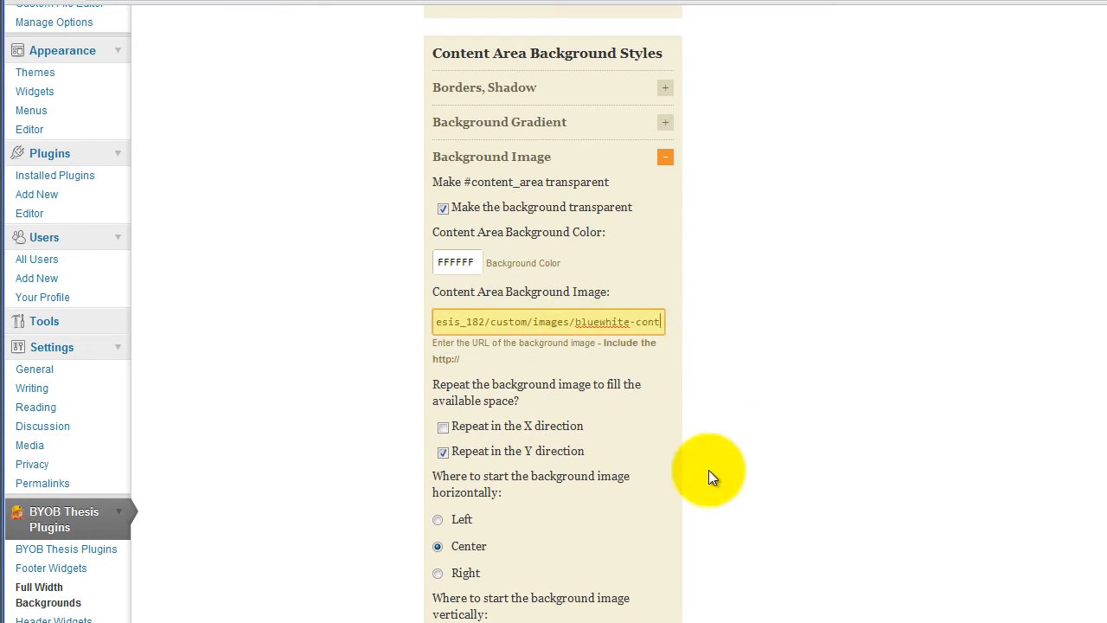
text(ent-)
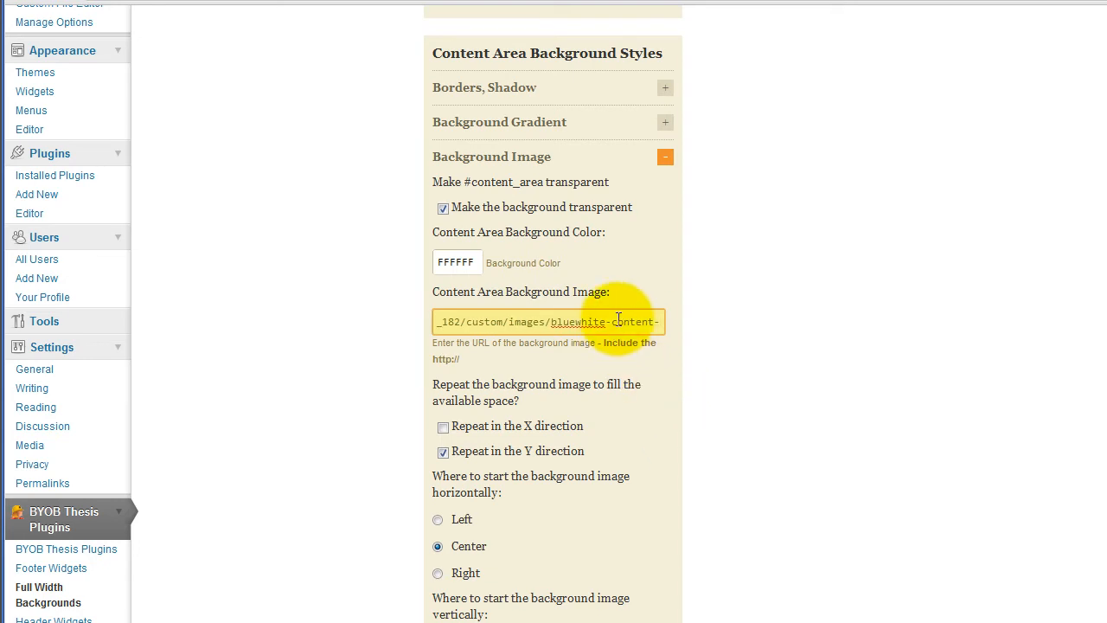
drag(617, 322, 679, 332)
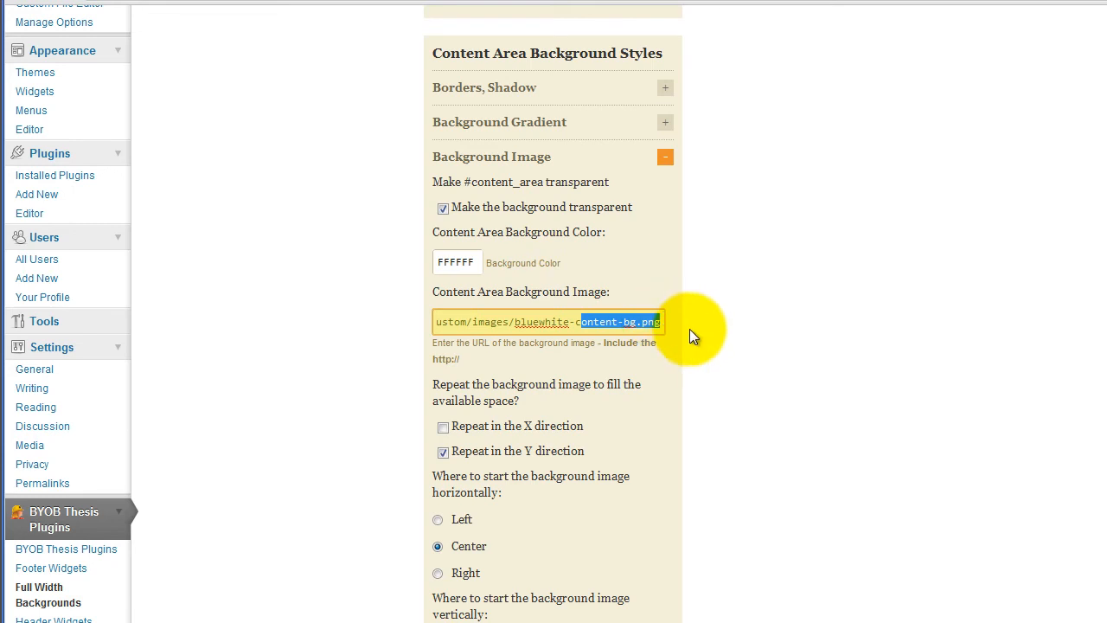
click(689, 329)
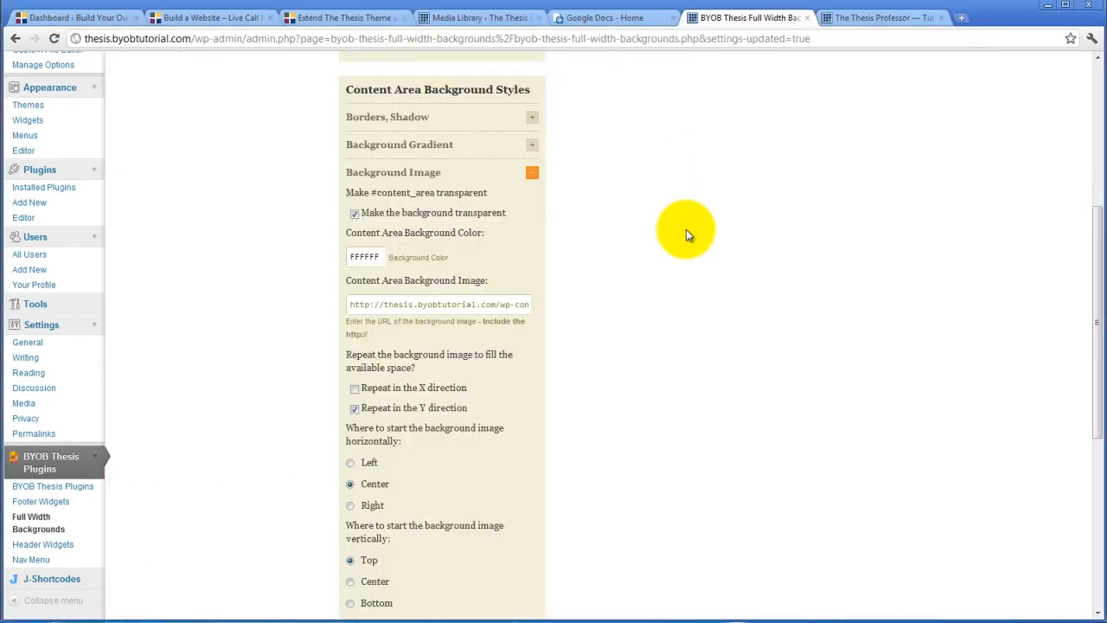
Save the Full Width Backgrounds settings and bring up the live site's home page
scroll(685, 233, down, 5)
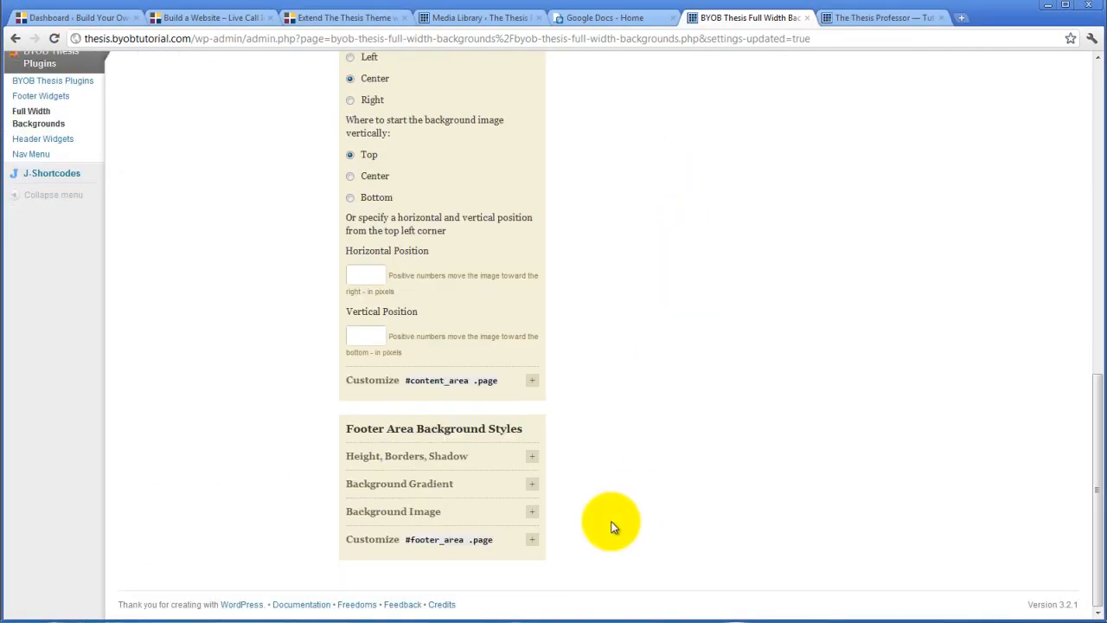
scroll(622, 484, up, 9)
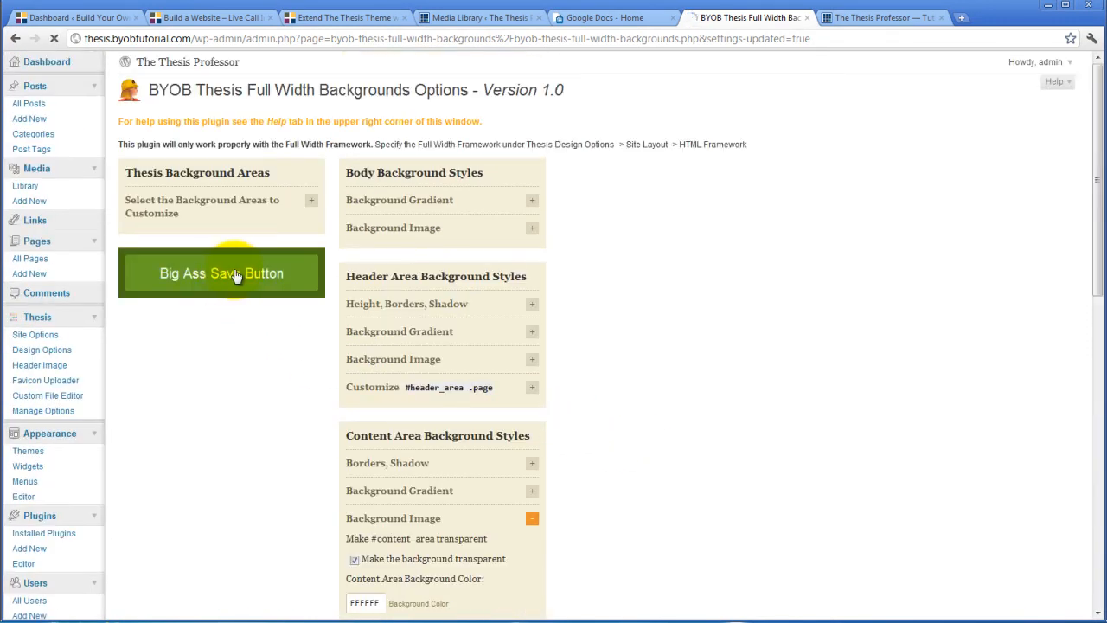
click(240, 273)
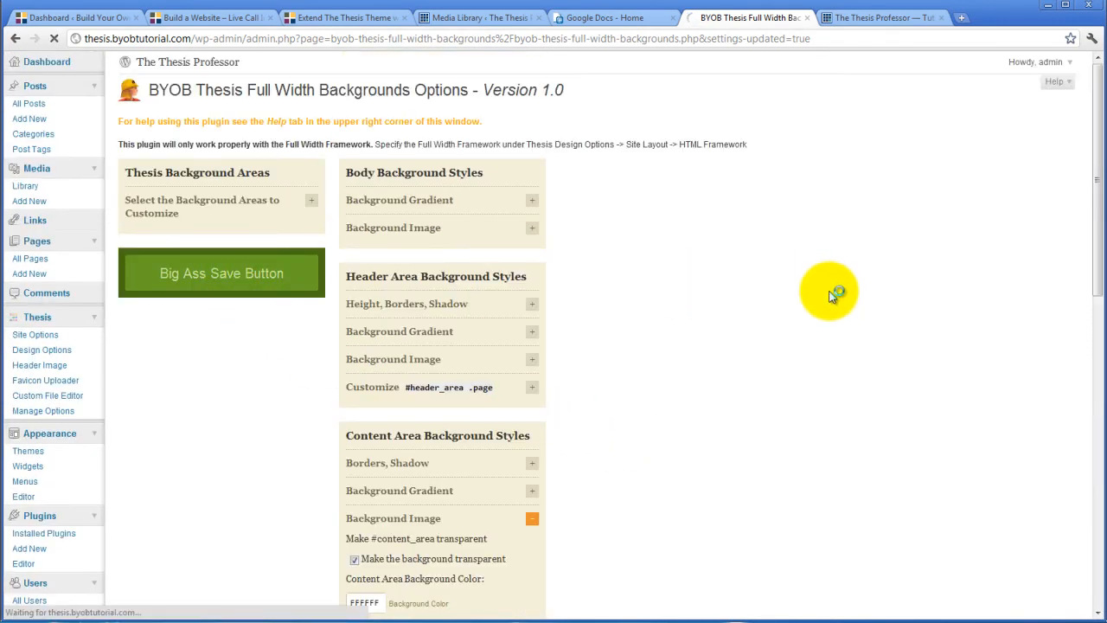
click(852, 19)
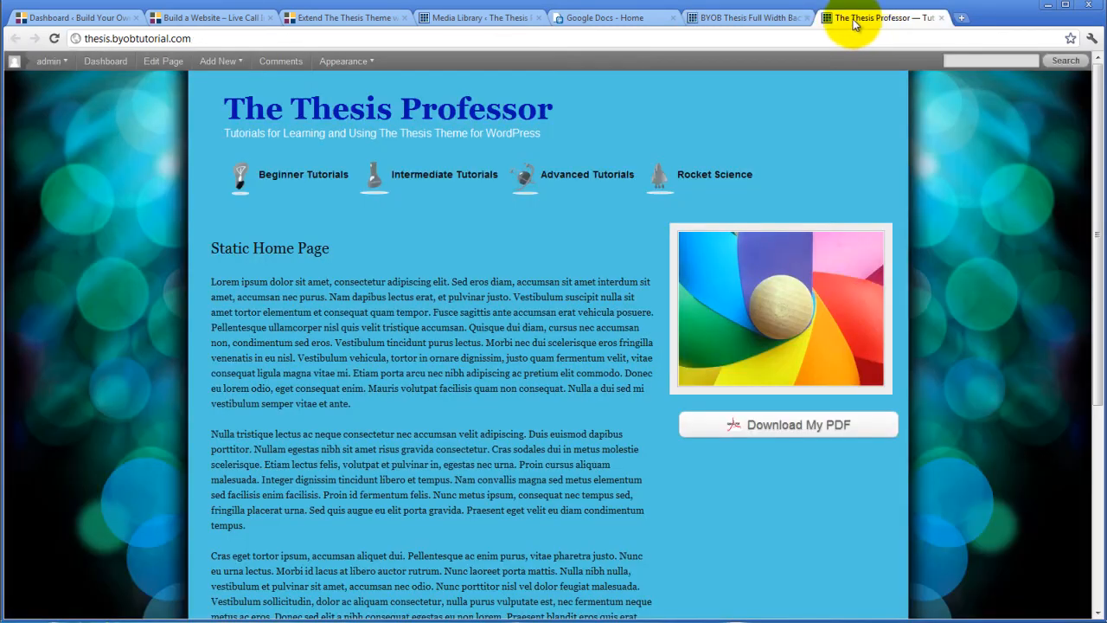
Reload the live home page and scroll through it to inspect the white content box framed in blue
click(45, 61)
click(69, 101)
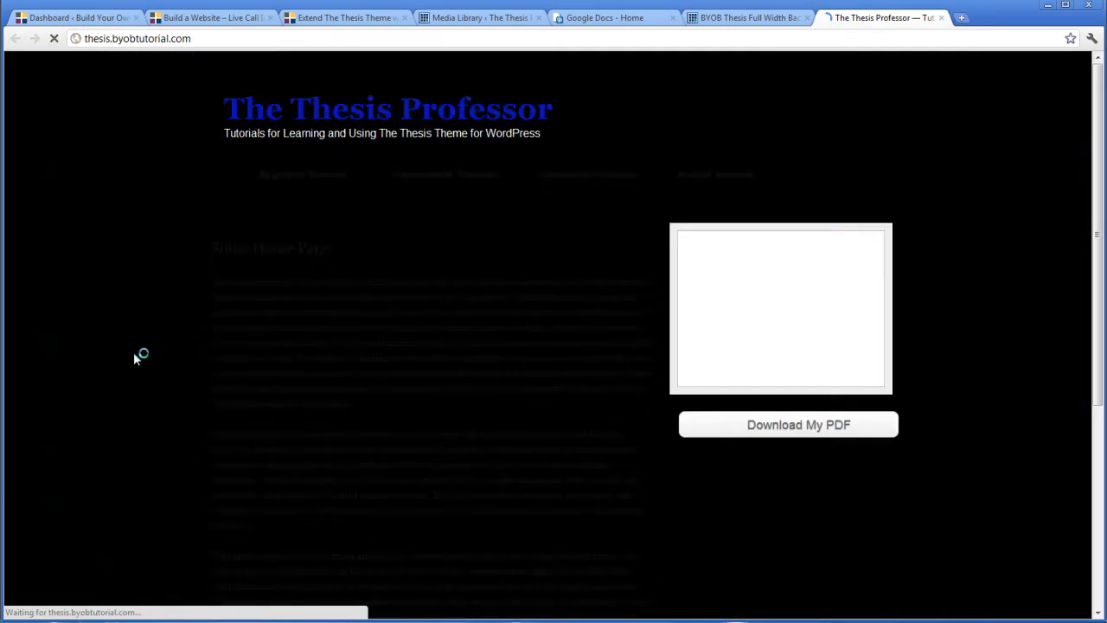
scroll(140, 281, down, 3)
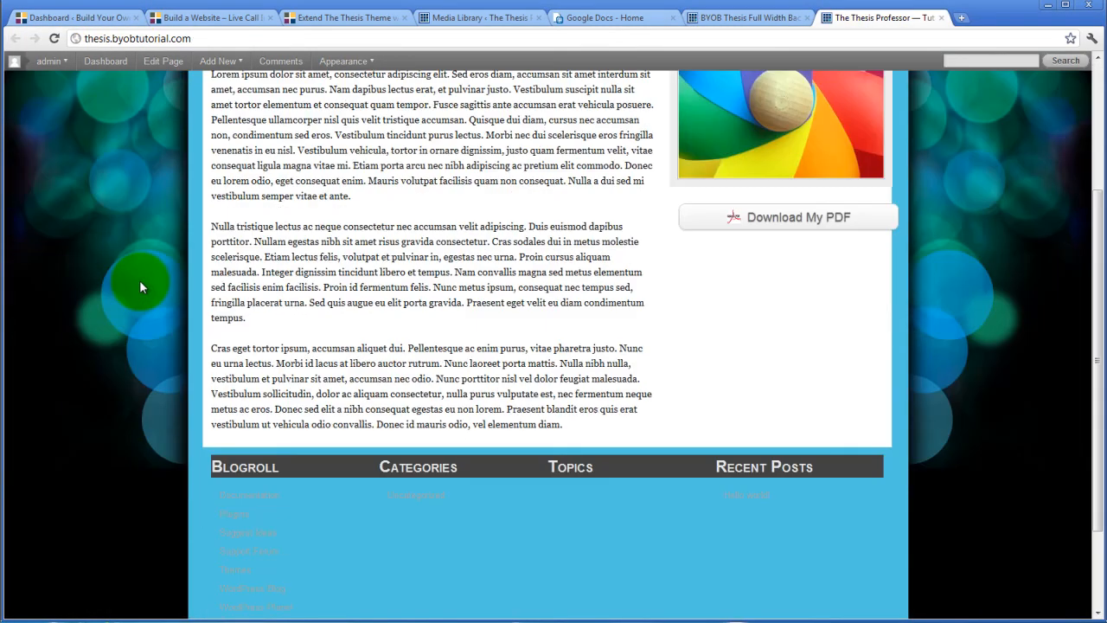
scroll(140, 286, up, 1)
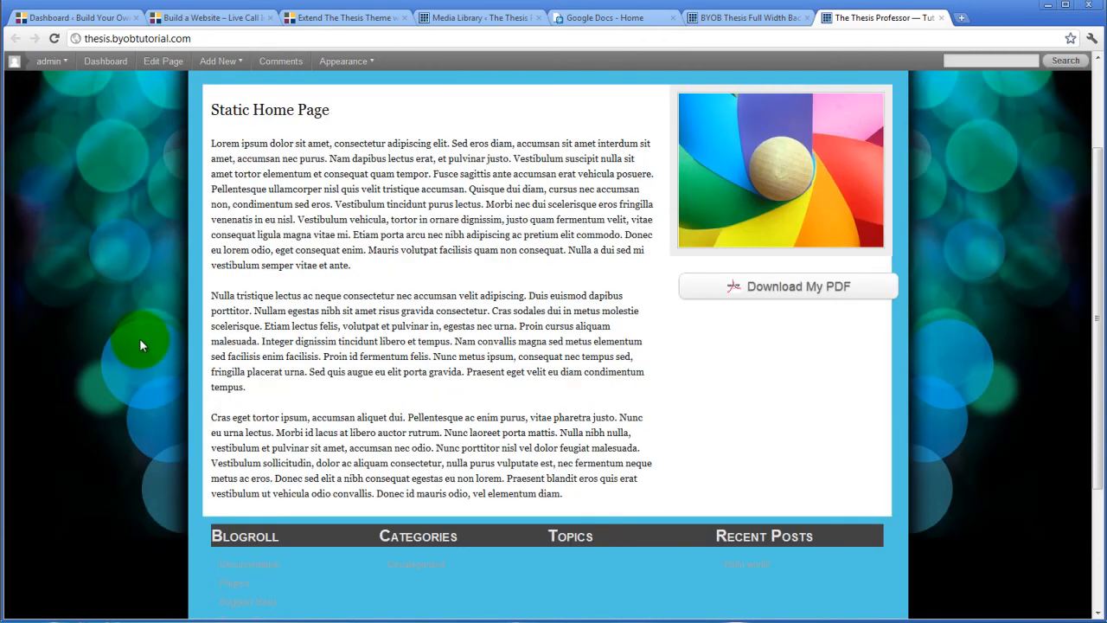
scroll(260, 396, up, 2)
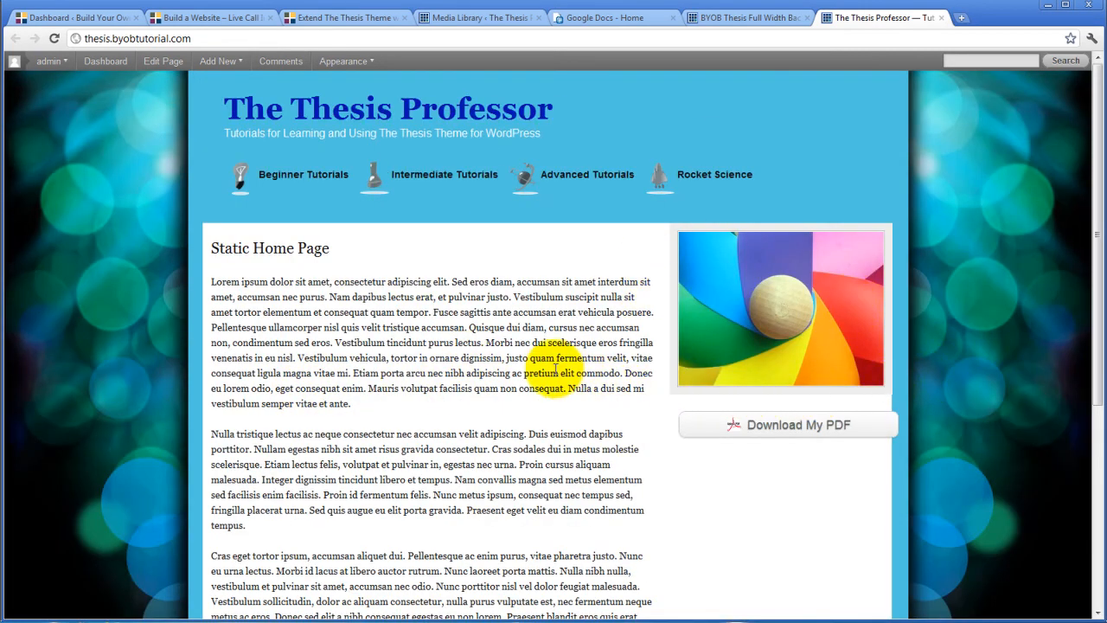
scroll(161, 346, down, 3)
scroll(698, 424, up, 3)
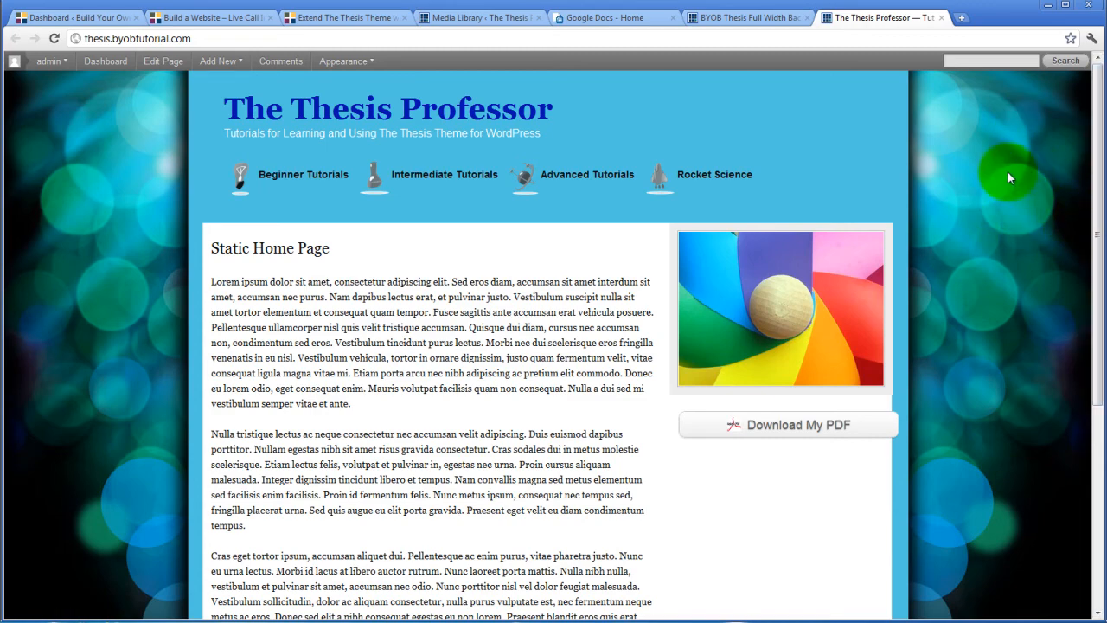
scroll(888, 296, down, 4)
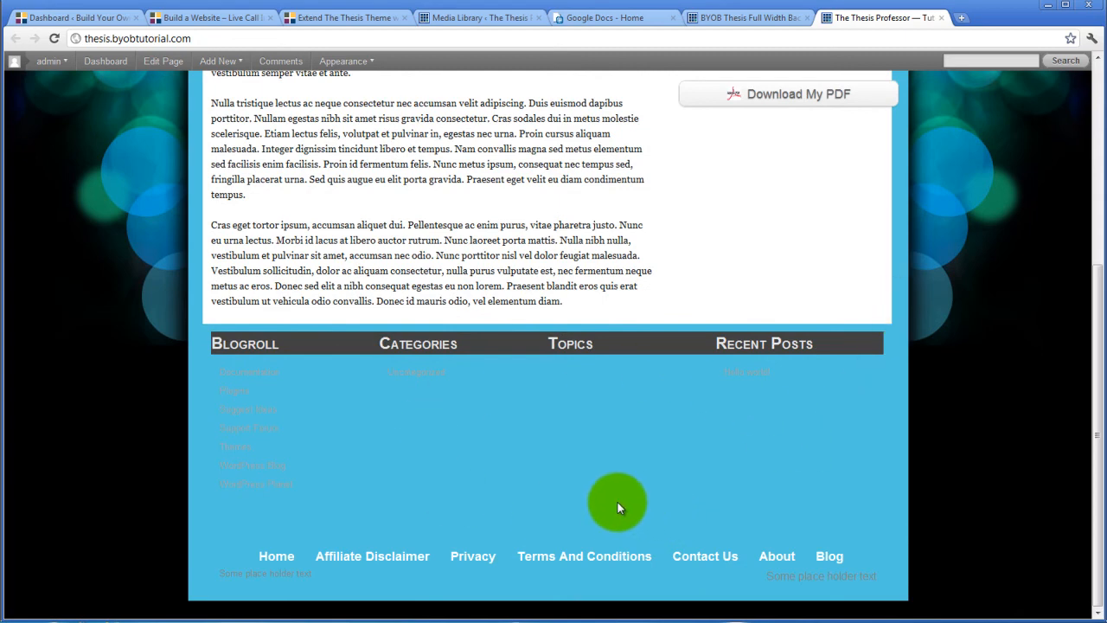
scroll(617, 507, up, 4)
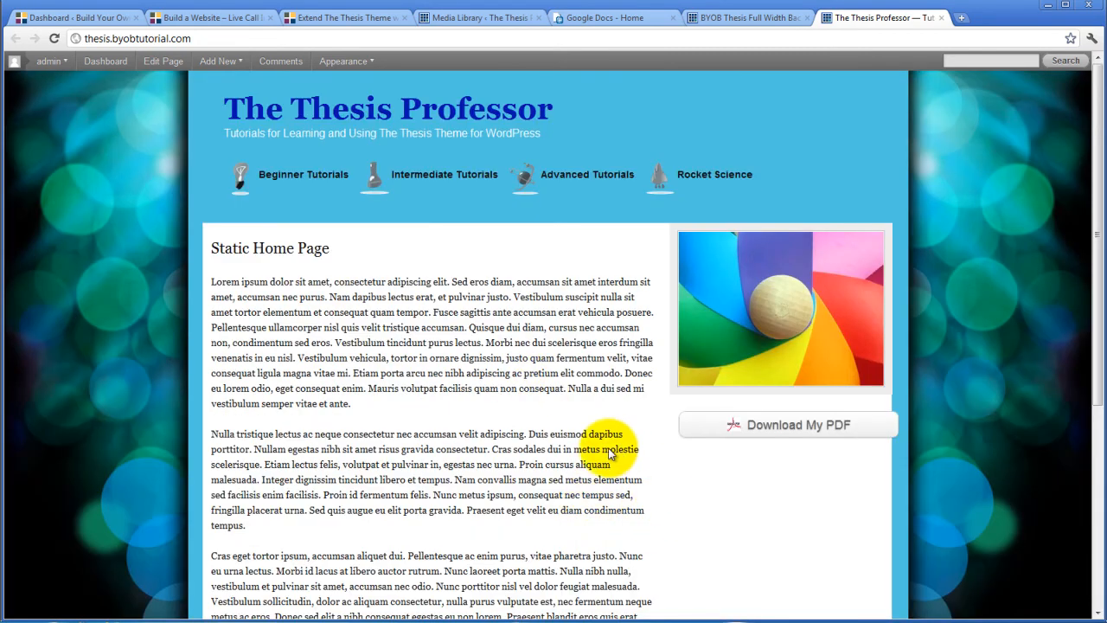